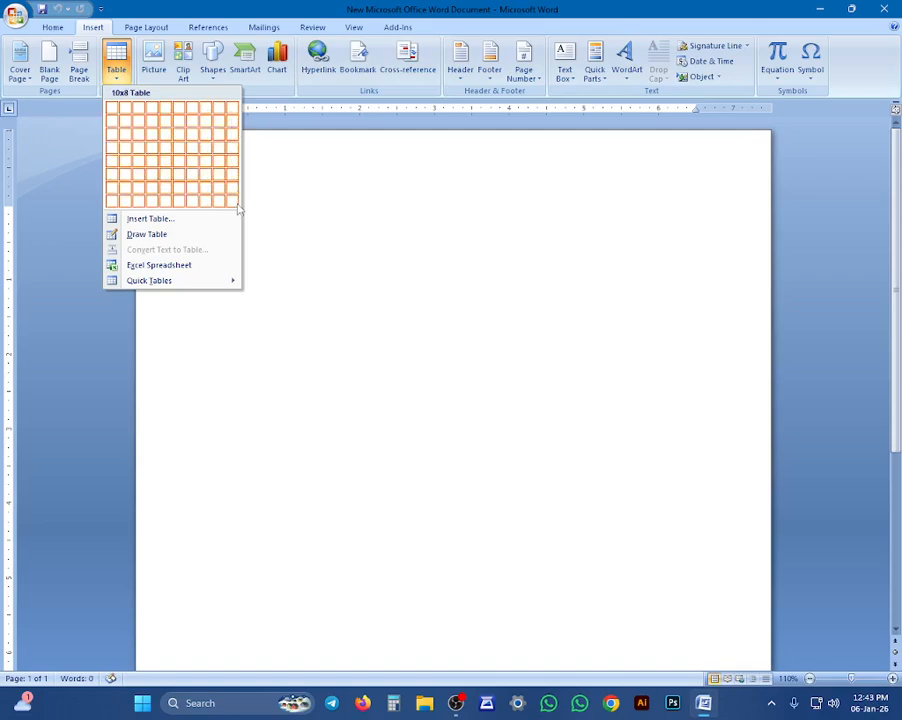
Insert a table with 3 columns and 1 row into the blank document.
left_click(151, 222)
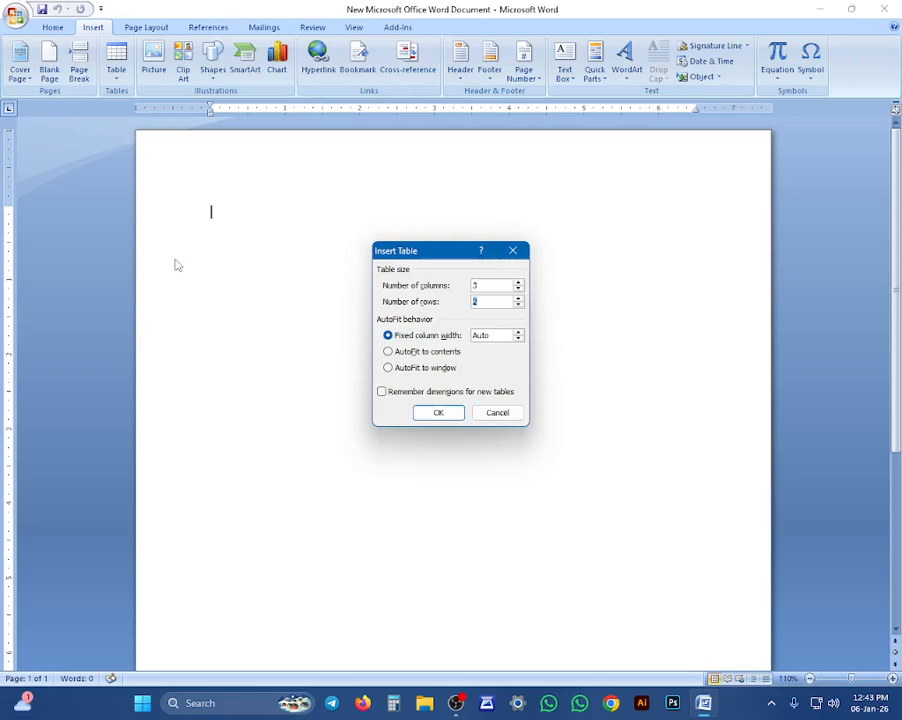
left_click(510, 251)
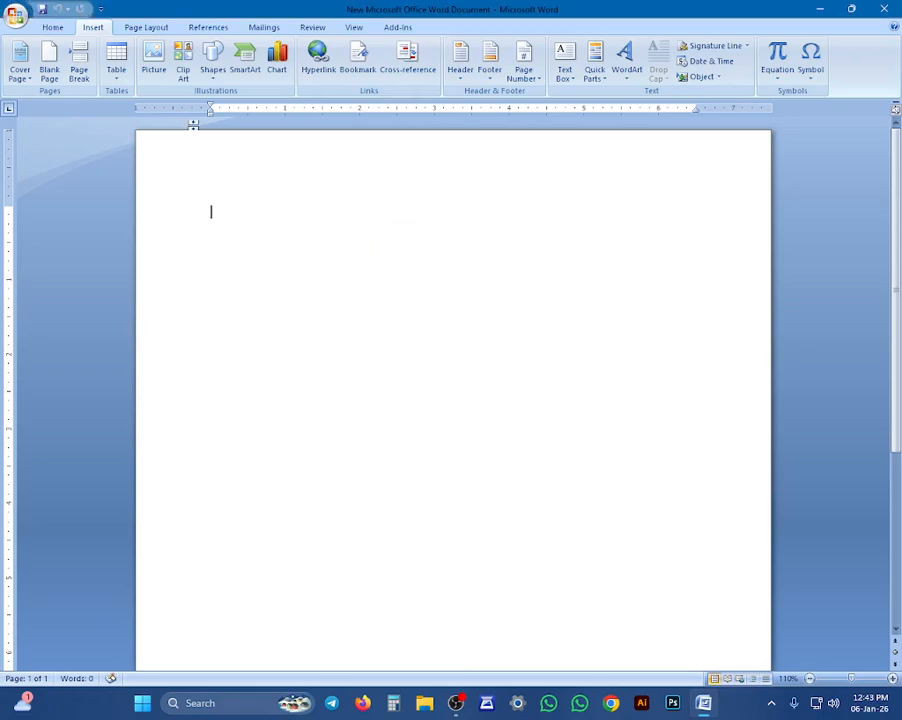
left_click(115, 78)
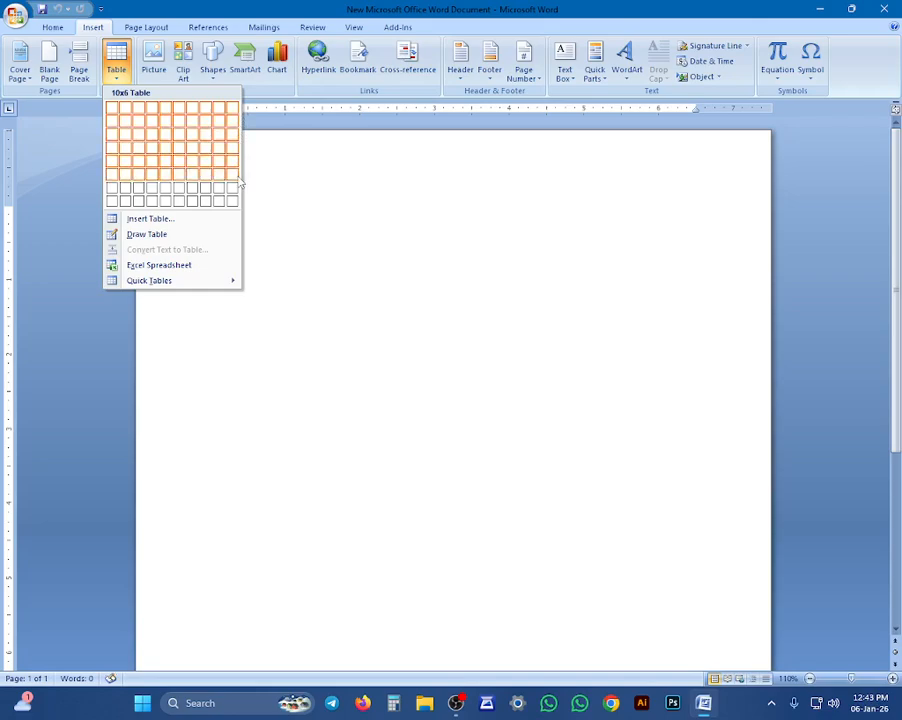
left_click(144, 221)
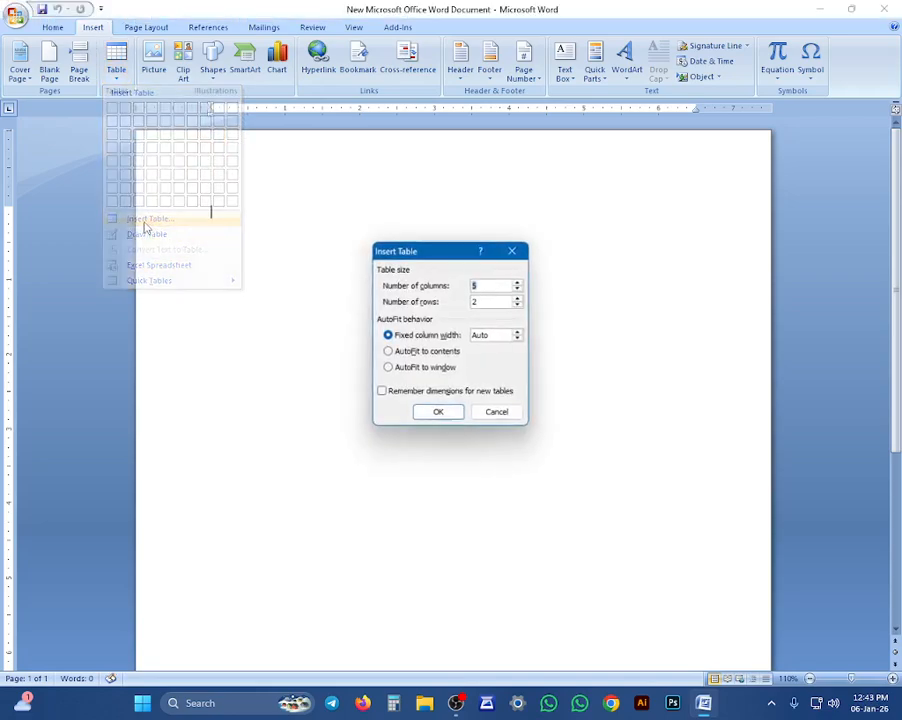
type("3")
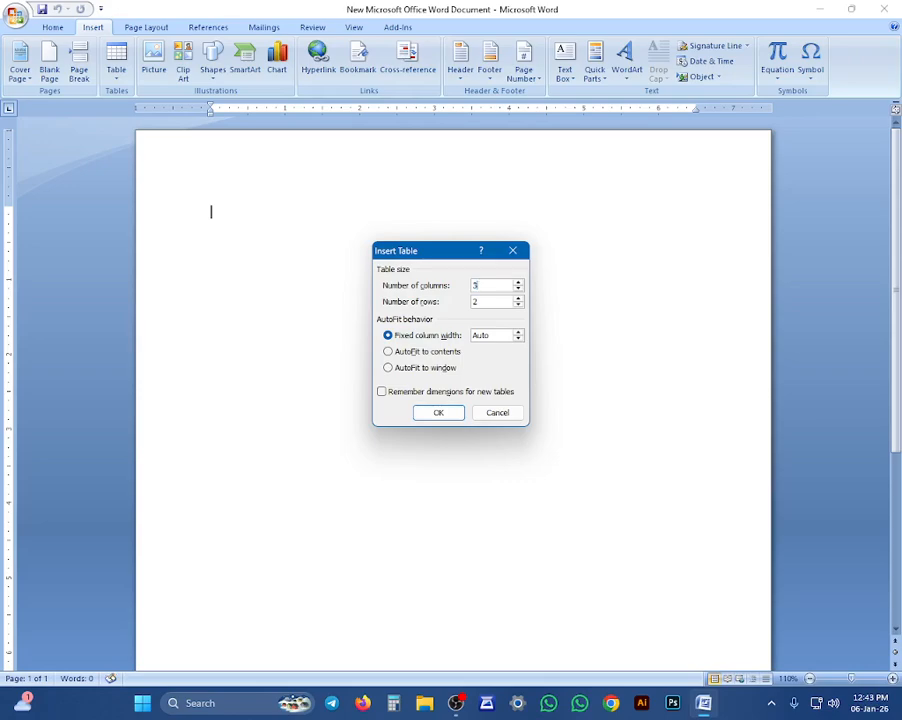
type("1")
left_click(418, 412)
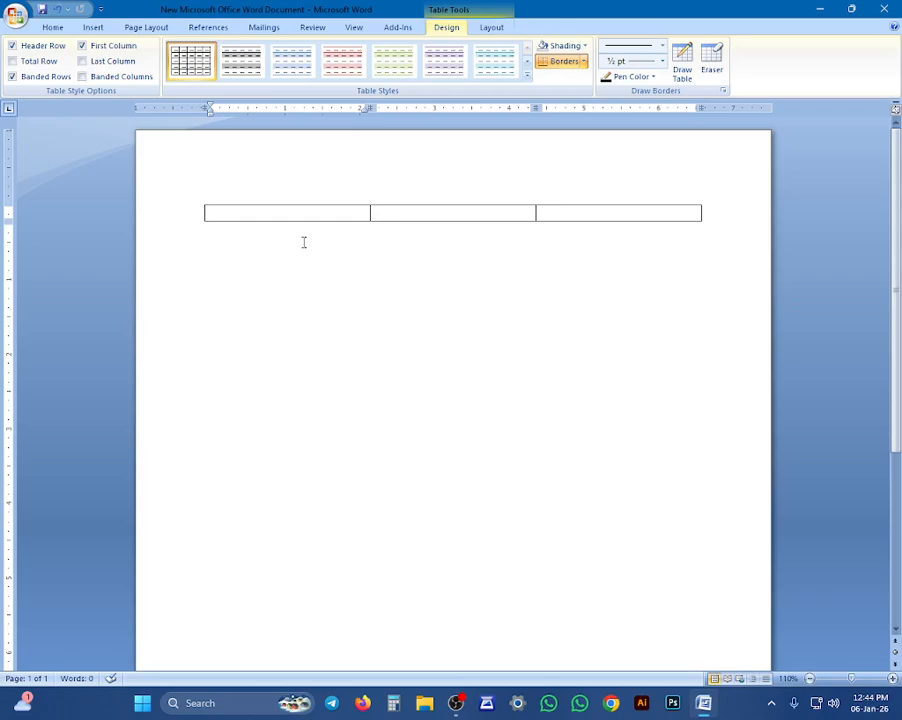
Add new rows at the end of the table until it has 15 rows.
key("Tab")
key("Tab")
key("Tab")
key("Tab")
key("Tab")
key("Tab")
key("Tab")
key("Tab")
key("Tab")
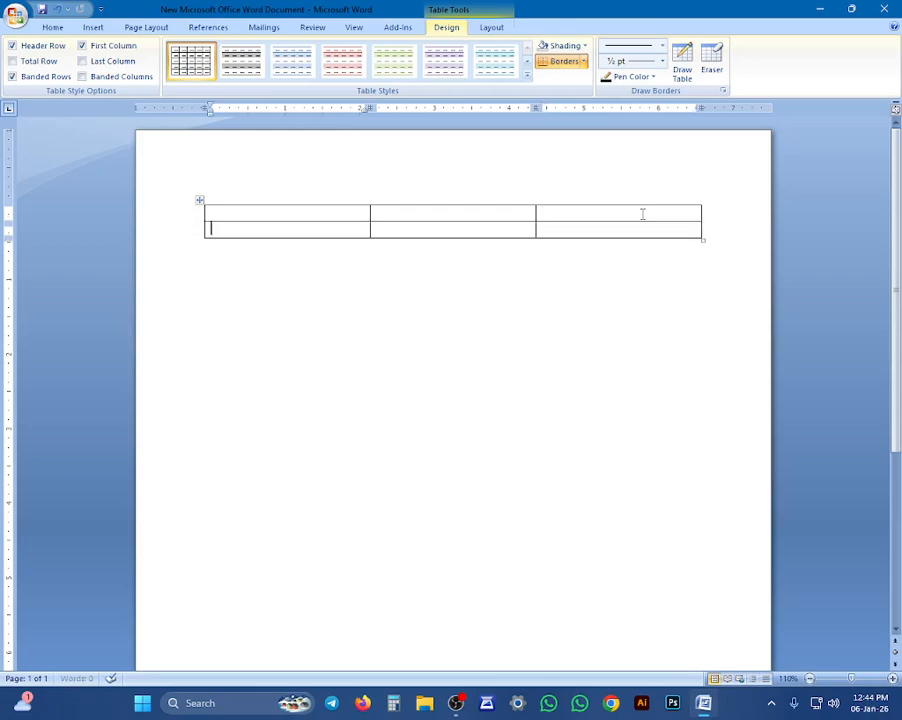
key("Tab")
key("Tab")
key("Tab")
key("Tab")
key("Tab")
key("Tab")
key("Tab")
key("Tab")
key("Tab")
key("Tab")
key("Tab")
key("Tab")
key("Tab")
key("Tab")
key("Tab")
key("Tab")
key("Tab")
key("Tab")
key("Tab")
key("Tab")
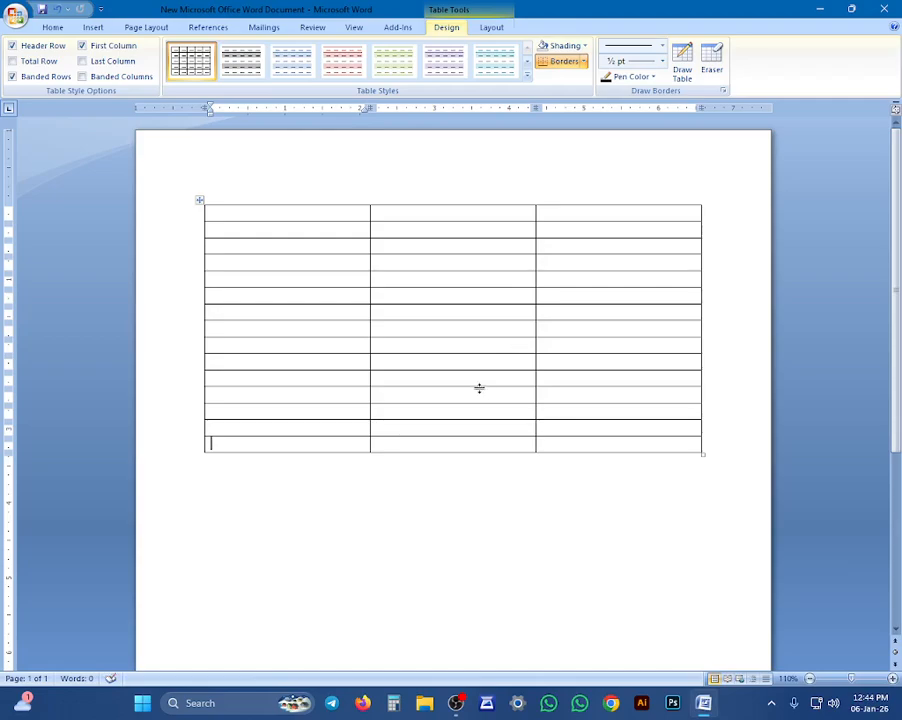
Widen the table's first column to about 2.4 inches and make the first row about 0.75 inch tall.
scroll(479, 370, "up", 5)
scroll(482, 362, "down", 6)
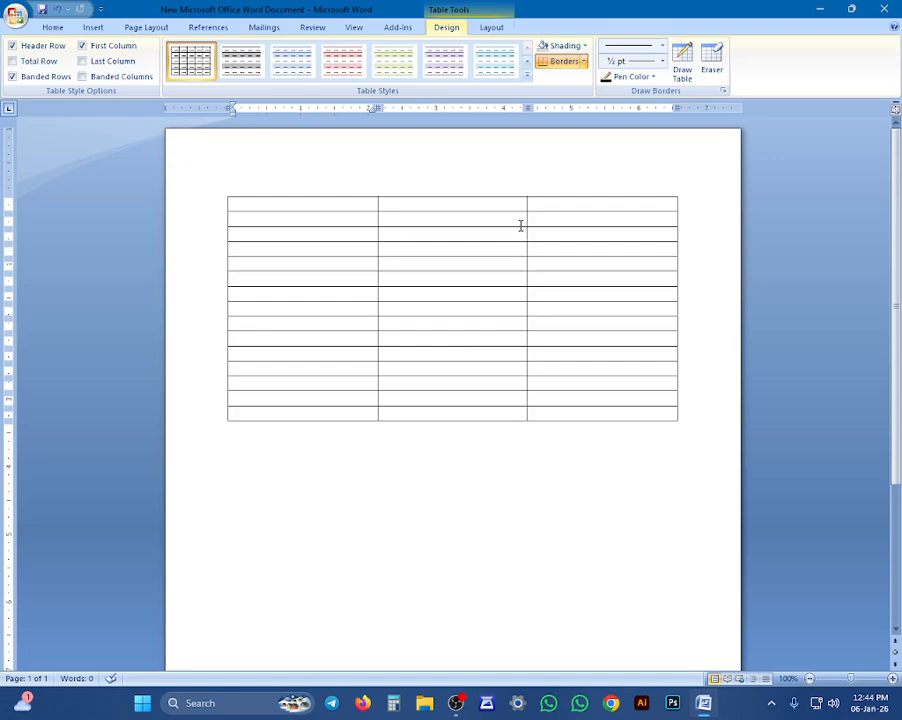
scroll(520, 226, "up", 3)
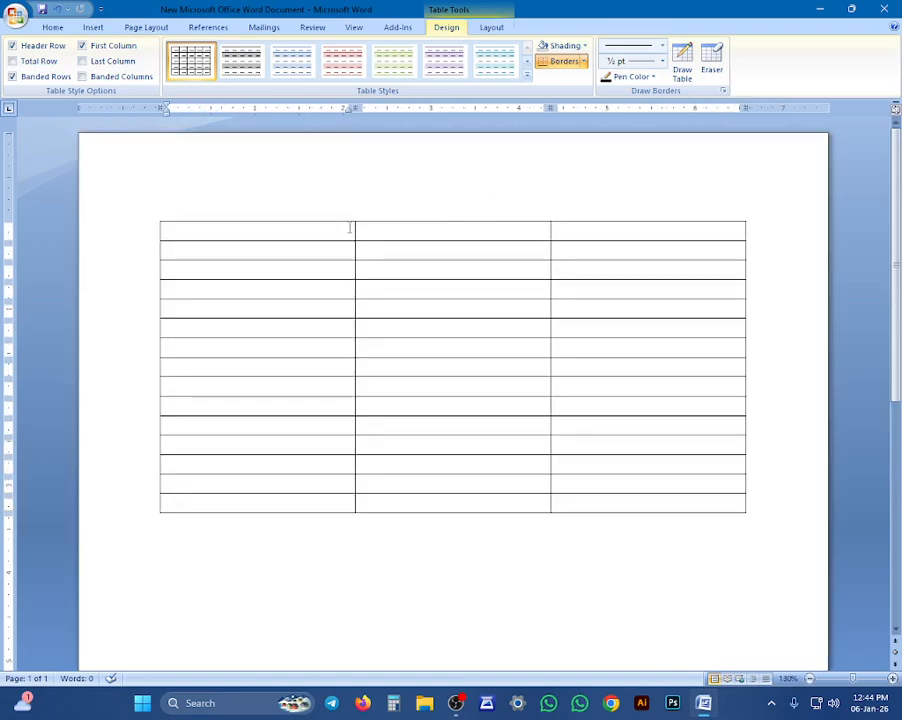
left_click_drag(353, 228, 328, 240)
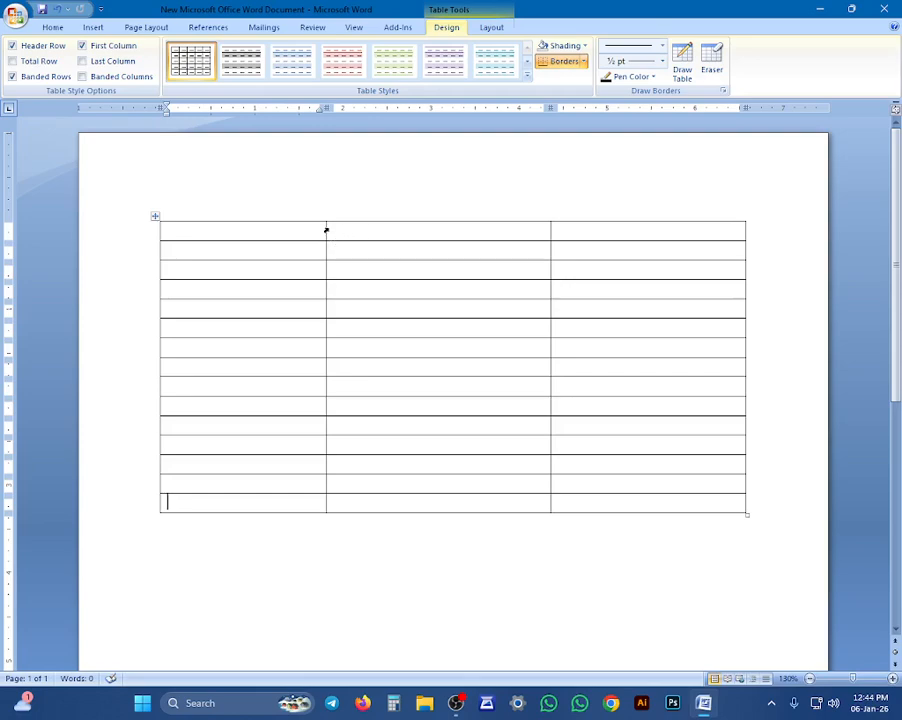
left_click_drag(326, 227, 336, 288)
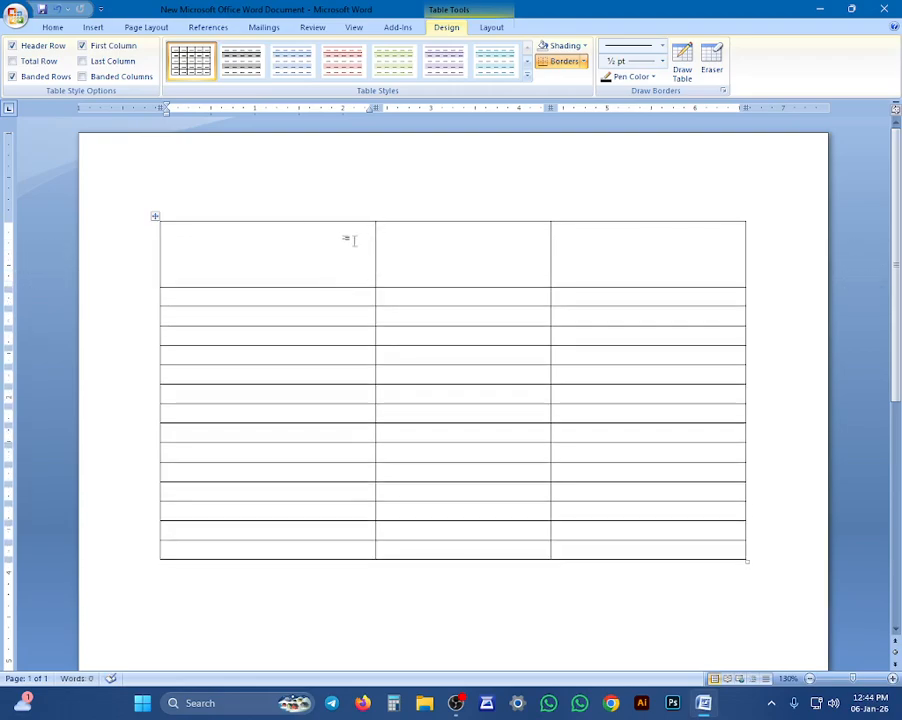
Insert a new column to the right of the table's third column.
left_click_drag(630, 255, 649, 538)
right_click(597, 364)
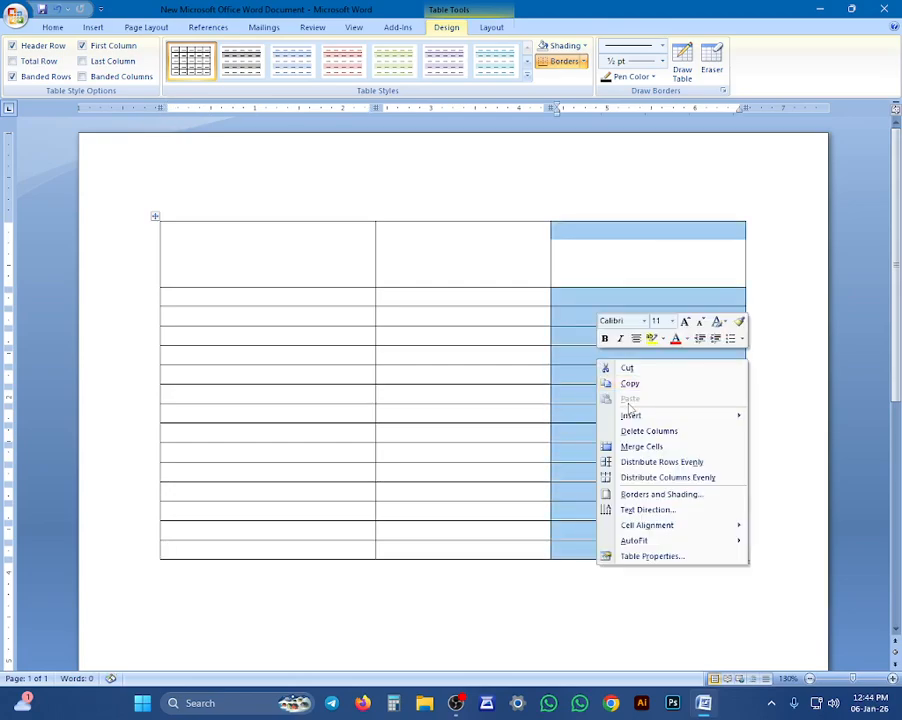
mouse_move(690, 415)
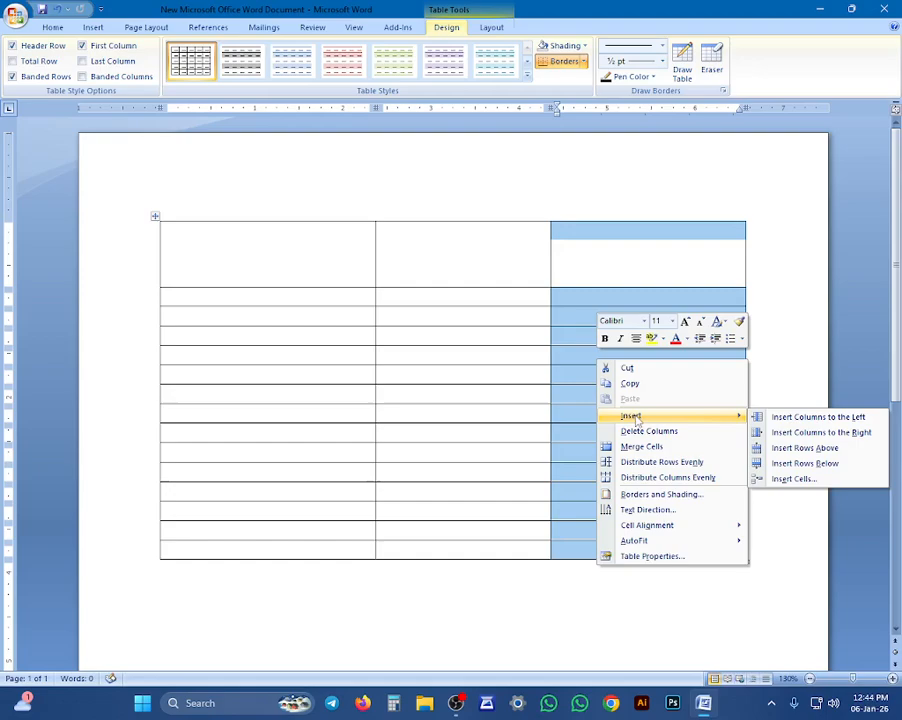
left_click(849, 433)
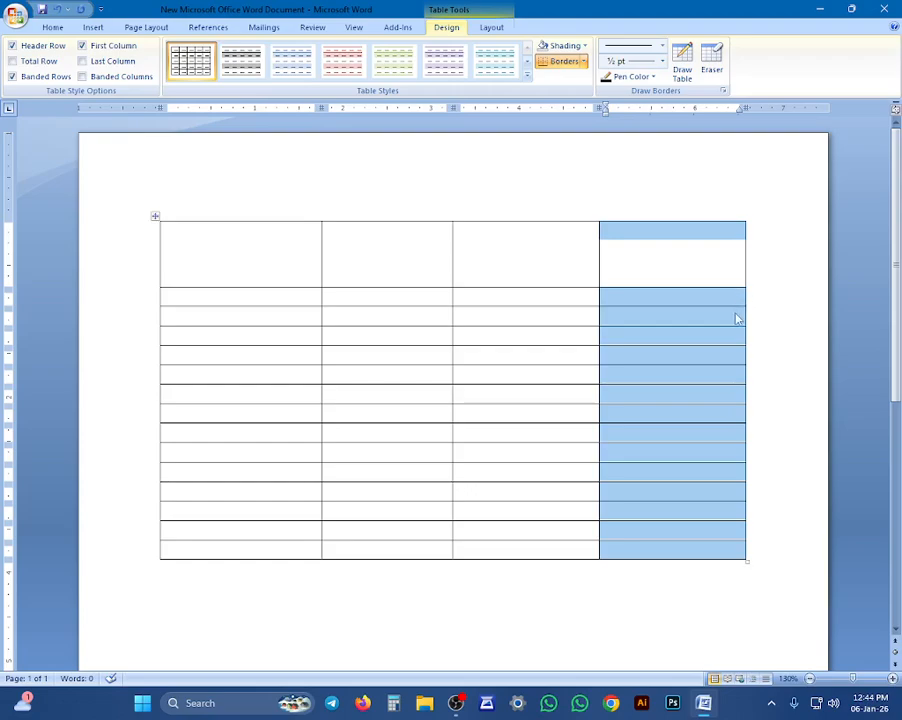
left_click(678, 560)
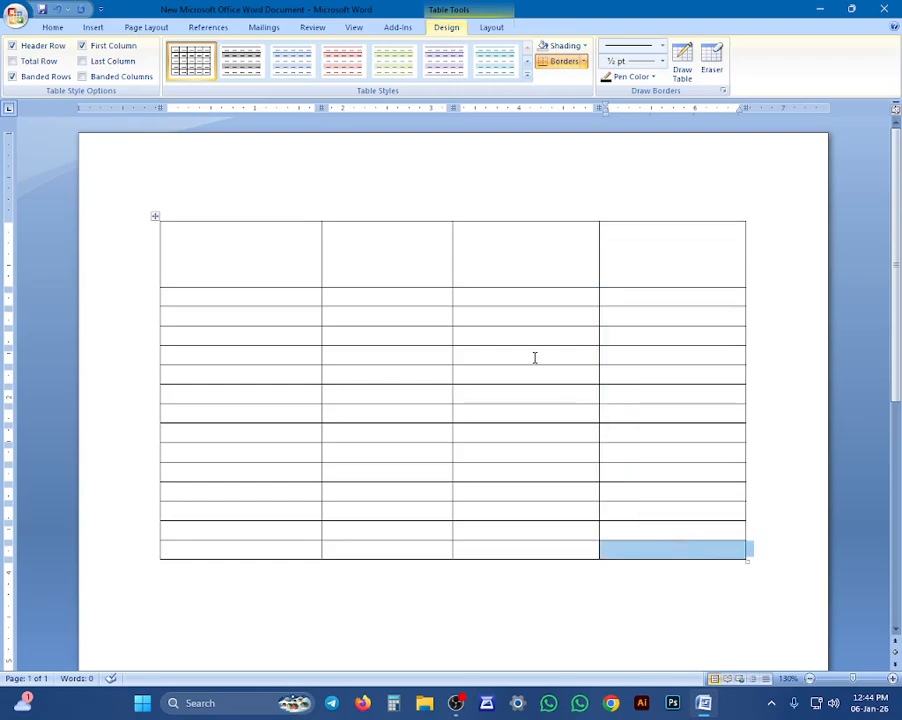
Delete all table rows below the tall first row.
left_click_drag(268, 268, 744, 443)
left_click(694, 317)
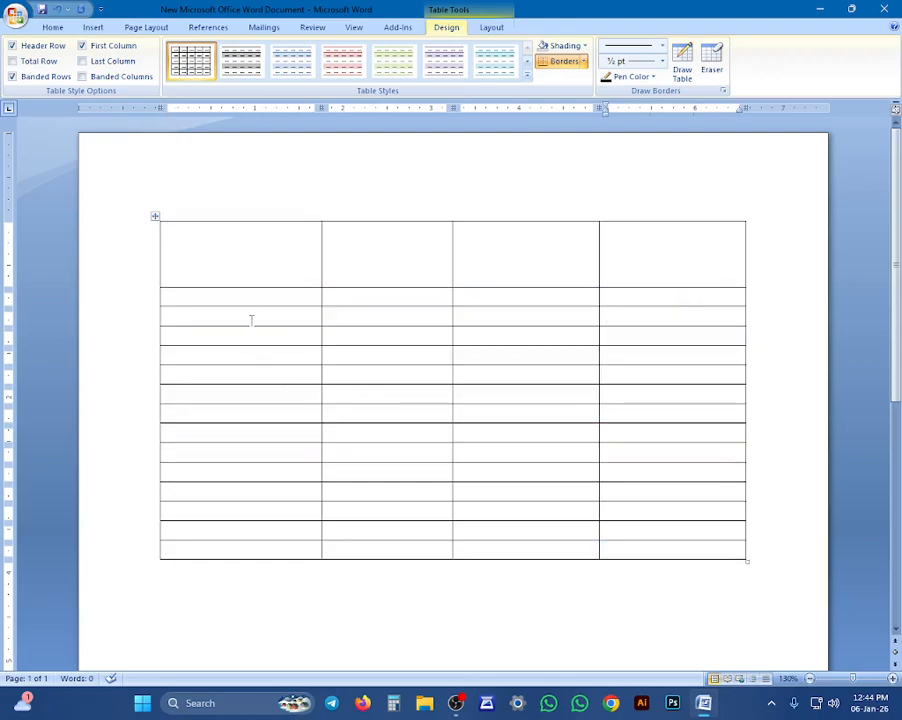
left_click_drag(258, 298, 168, 566)
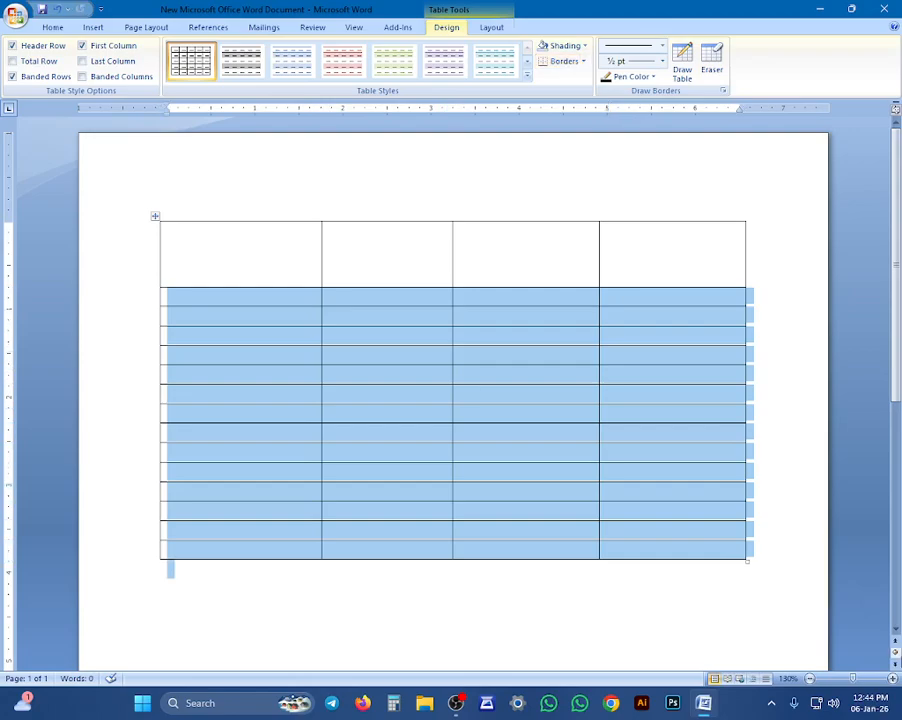
key("BackSpace")
Insert a fifth column to the right of the last column of the single-row table.
left_click_drag(523, 251, 681, 302)
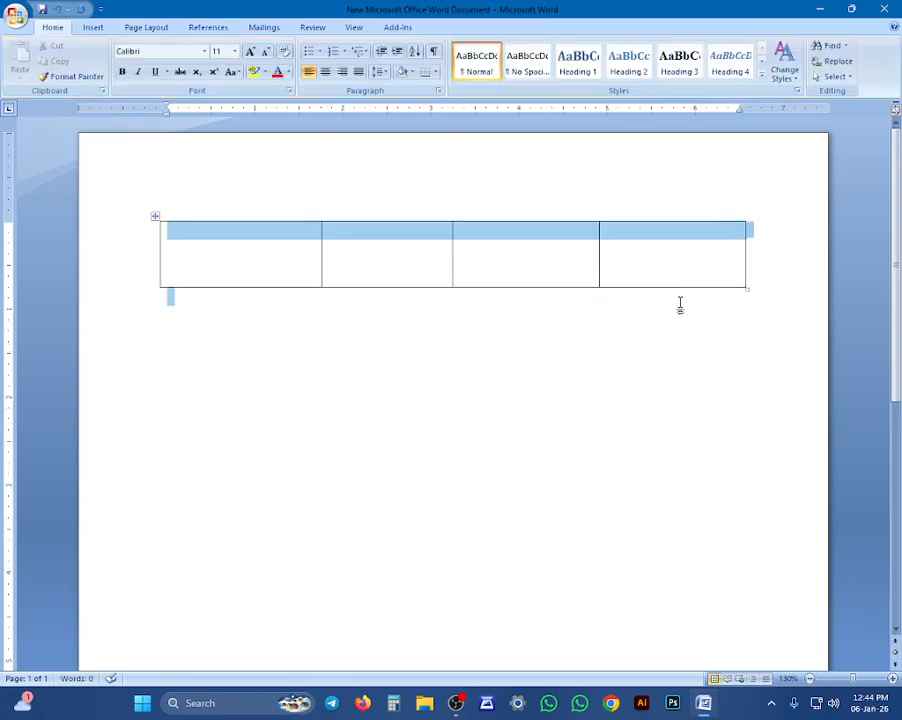
left_click(632, 244)
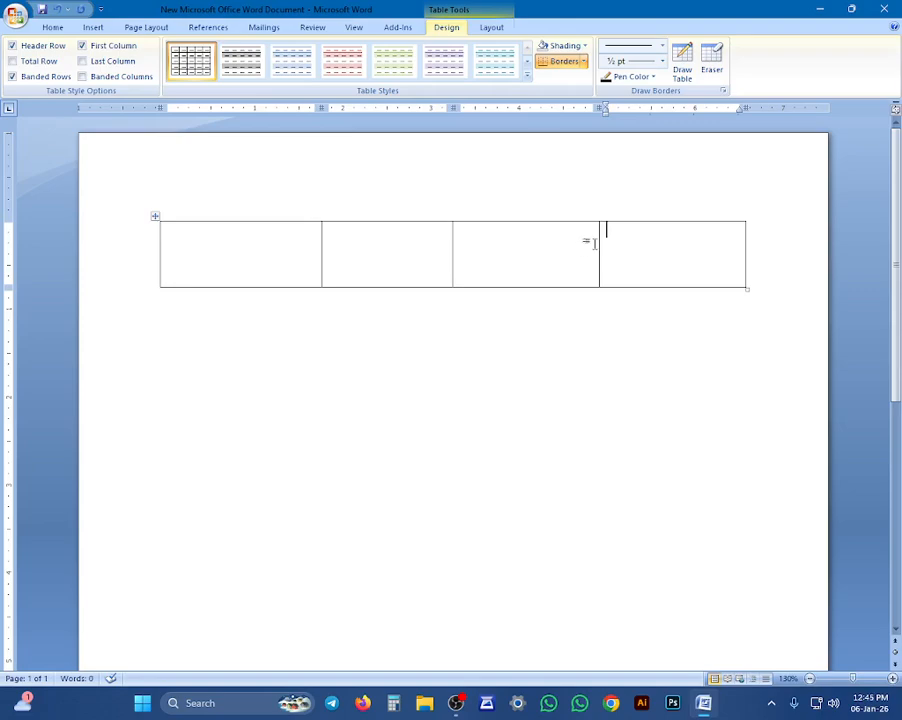
right_click(620, 235)
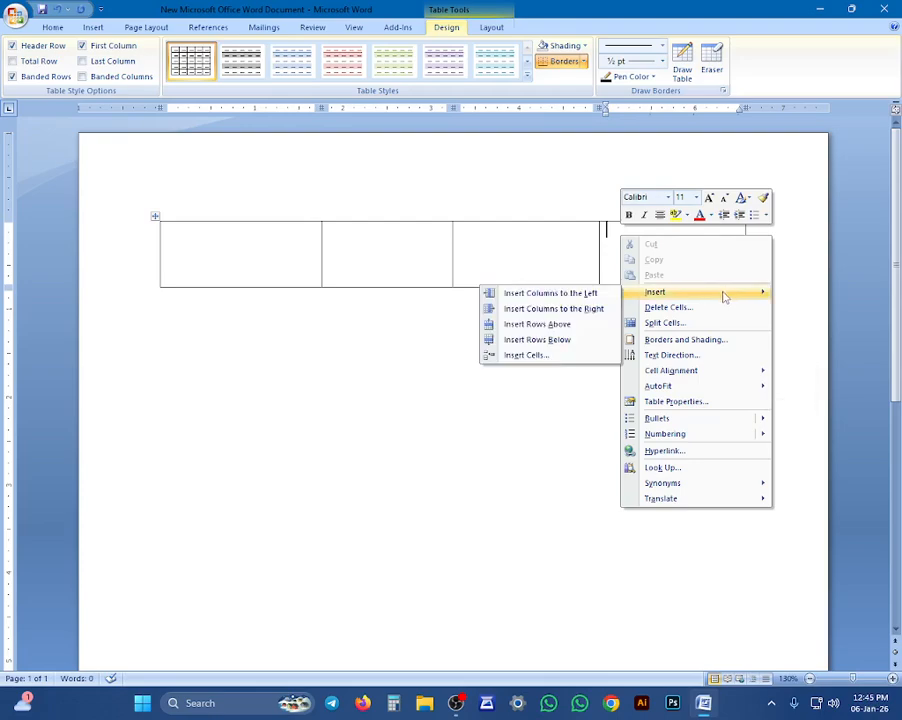
mouse_move(655, 291)
left_click(580, 305)
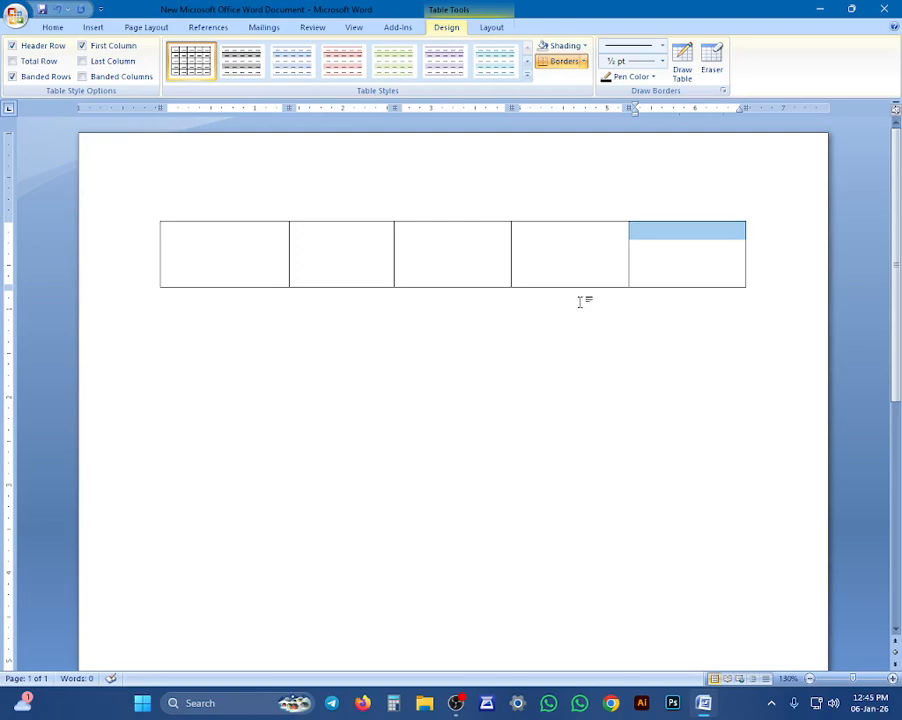
Insert a new row below the table's first row.
left_click_drag(209, 248, 668, 254)
right_click(667, 258)
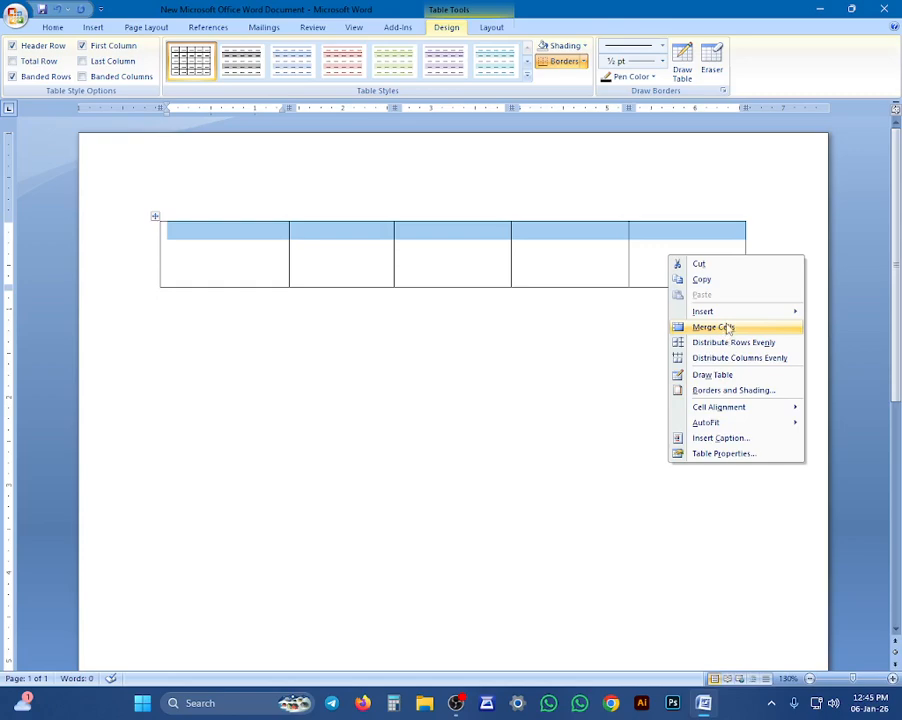
mouse_move(724, 312)
left_click(612, 359)
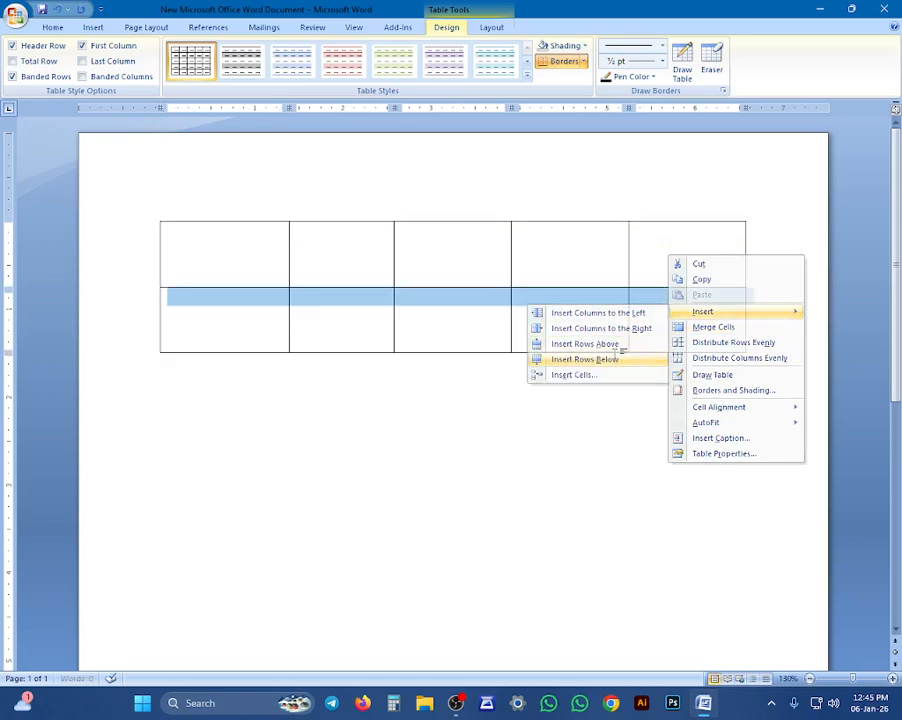
left_click(660, 333)
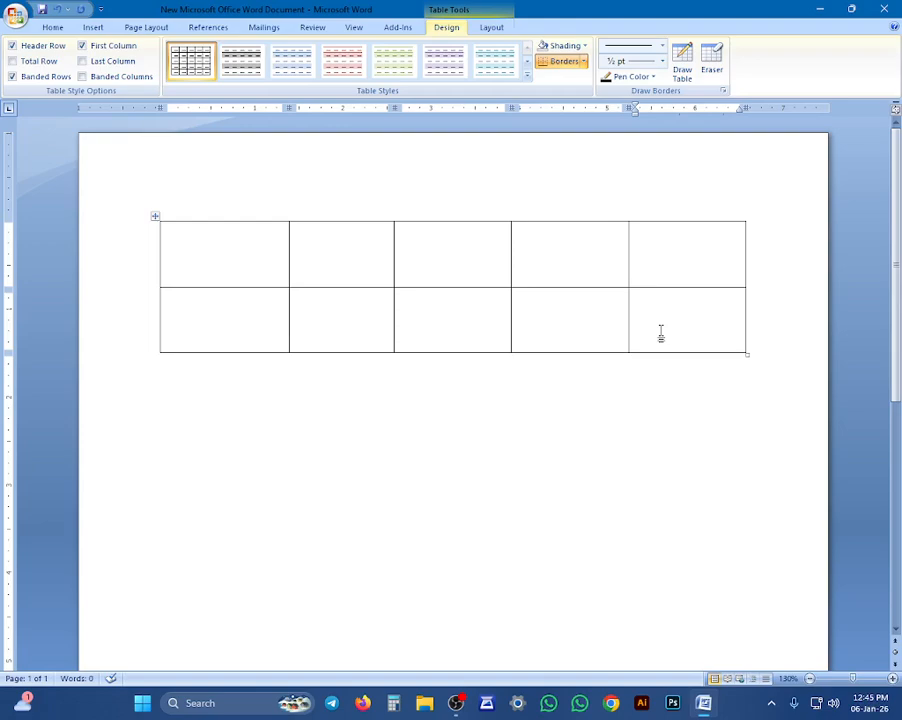
Add a third row at the end of the table.
key("Tab")
key("Tab")
key("Tab")
key("Tab")
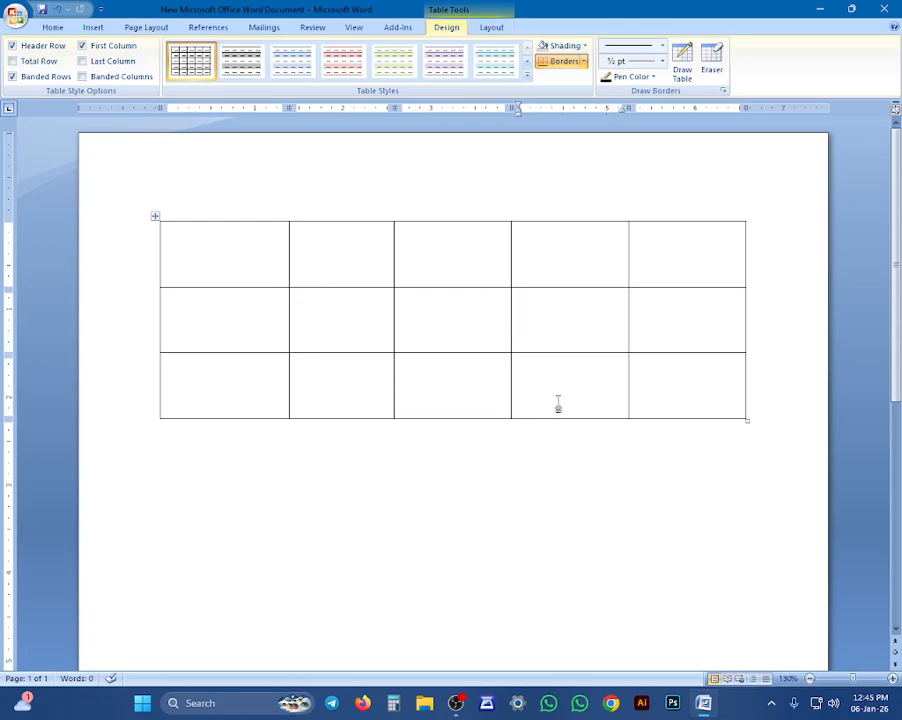
Merge the third and fourth cells of the table's second row.
left_click_drag(458, 330, 624, 336)
left_click(443, 315)
left_click_drag(457, 316, 590, 330)
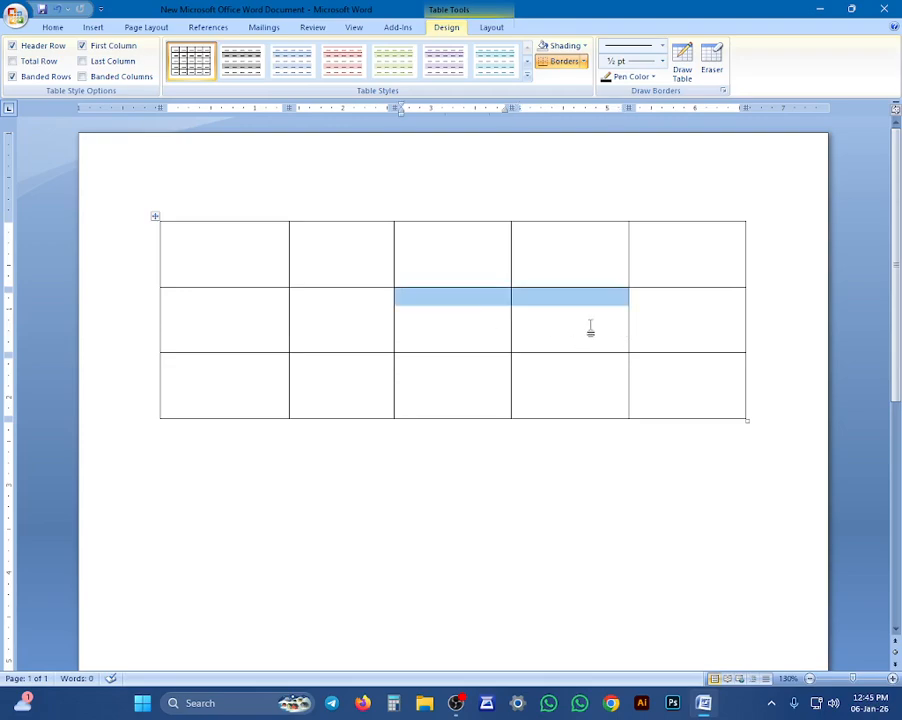
right_click(442, 308)
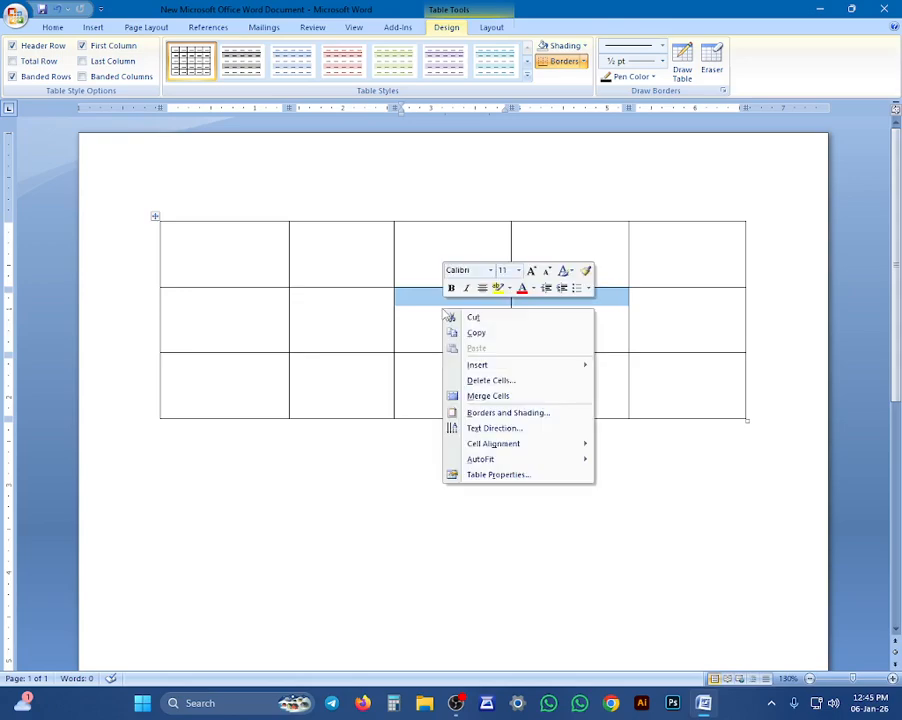
left_click(509, 398)
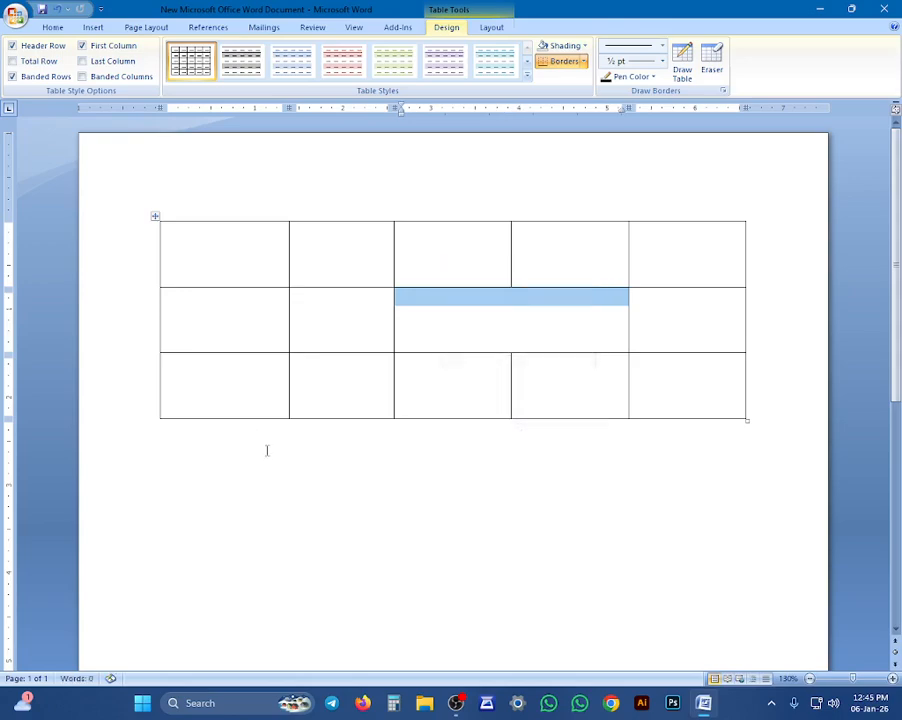
left_click(316, 488)
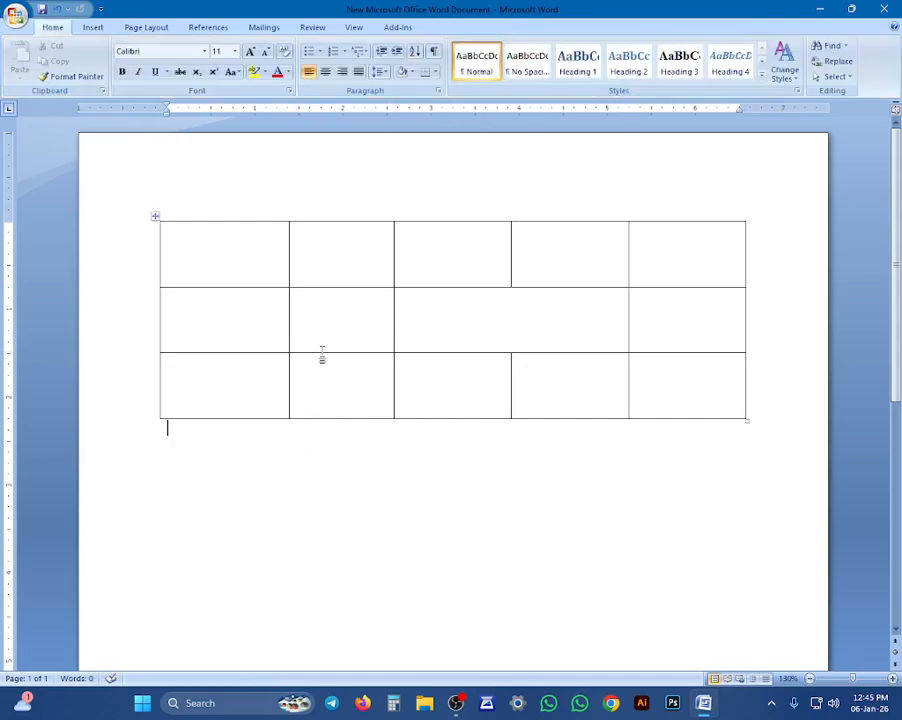
Merge the first-column cells of the second and third rows into one cell.
left_click_drag(217, 318, 213, 390)
right_click(228, 376)
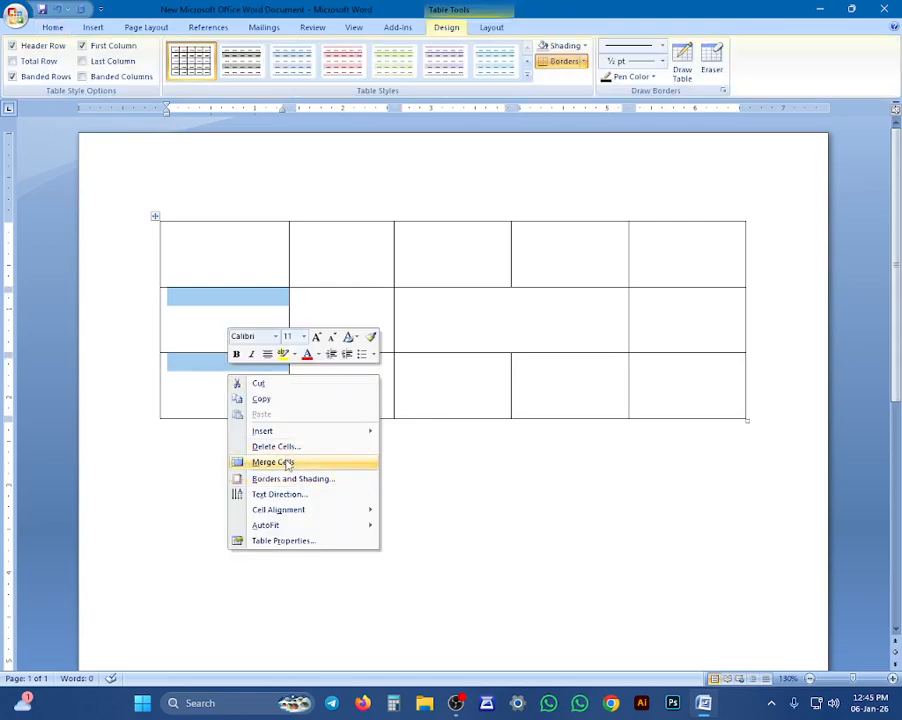
left_click(288, 462)
left_click(290, 490)
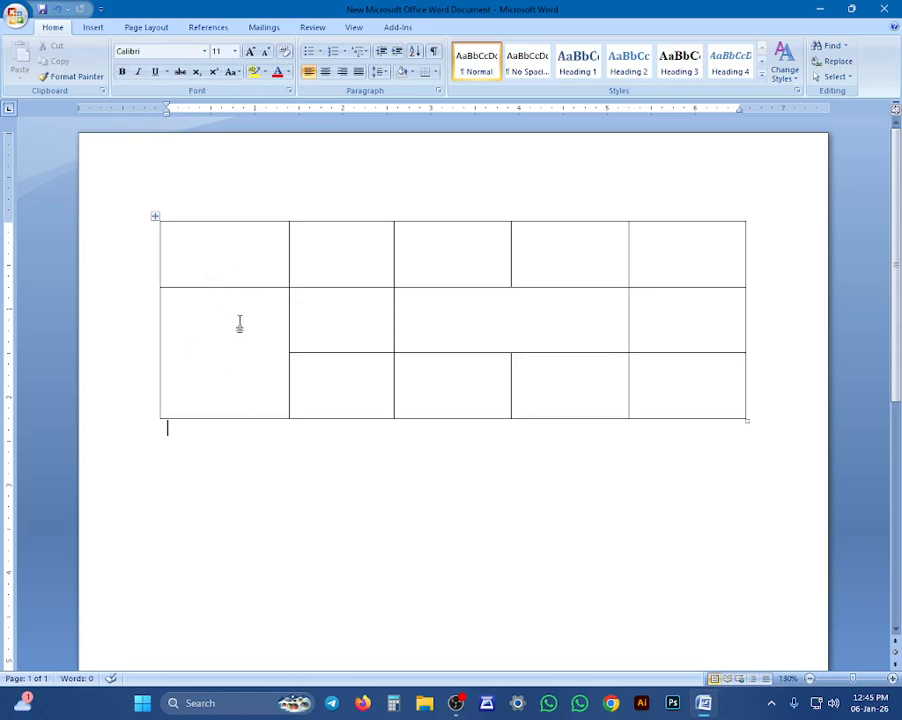
Draw a vertical border through the merged first-column cell with Draw Table, splitting it into two cells.
left_click(92, 27)
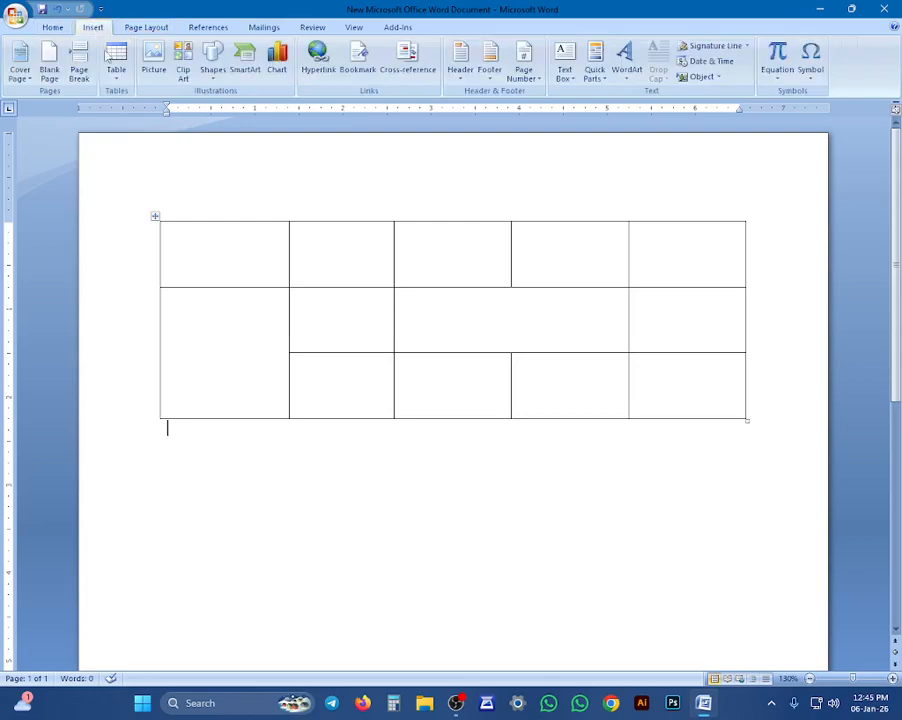
left_click(116, 62)
left_click(148, 233)
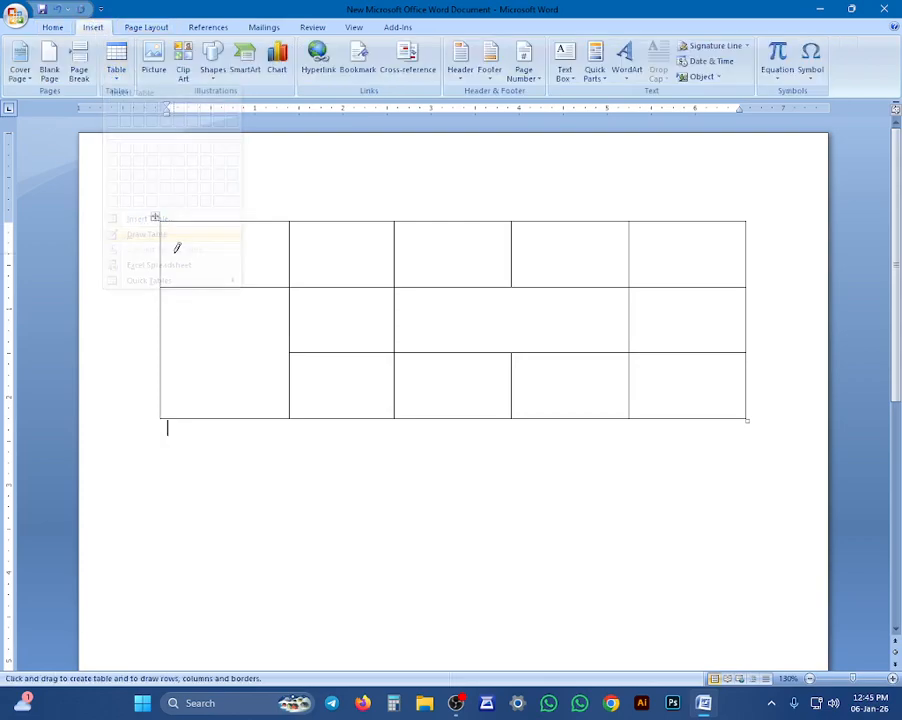
left_click_drag(223, 298, 223, 389)
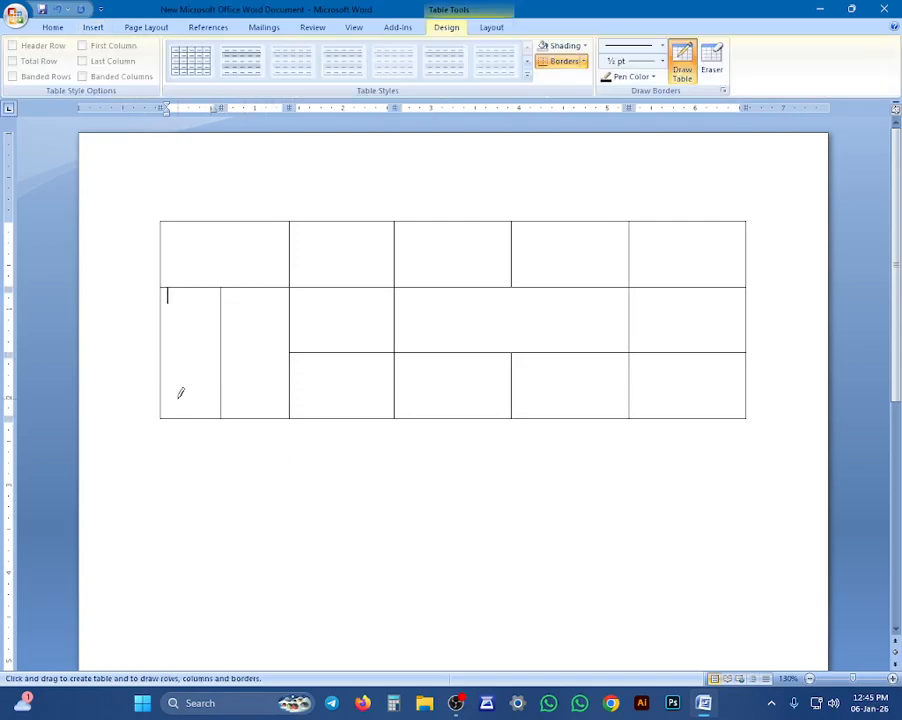
Split the third row's cell below the second header cell into four cells with Draw Table, using one horizontal and one vertical border.
left_click(92, 27)
left_click(116, 62)
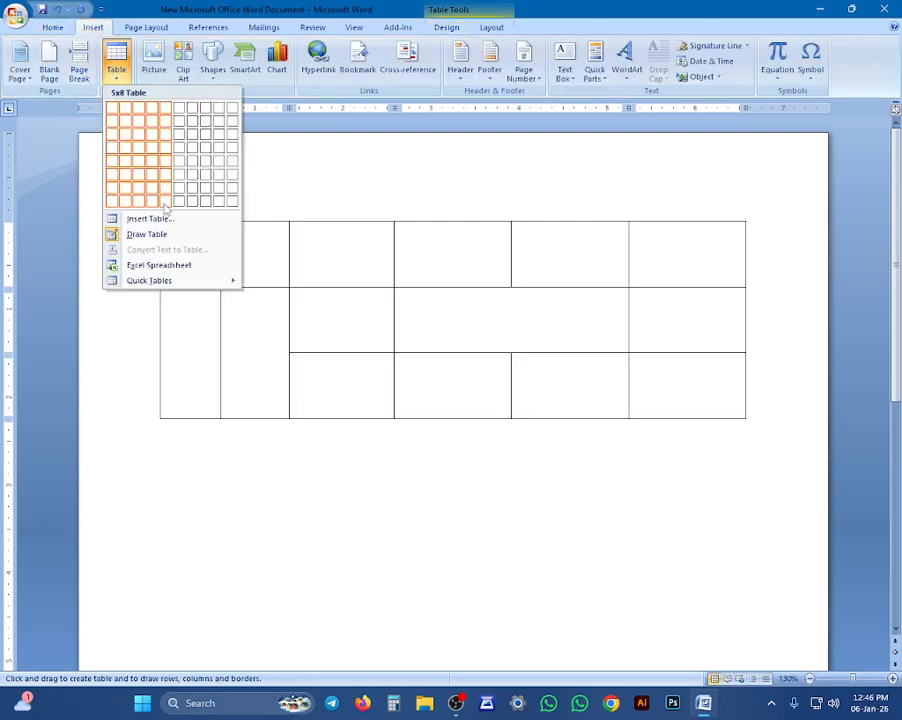
left_click(193, 294)
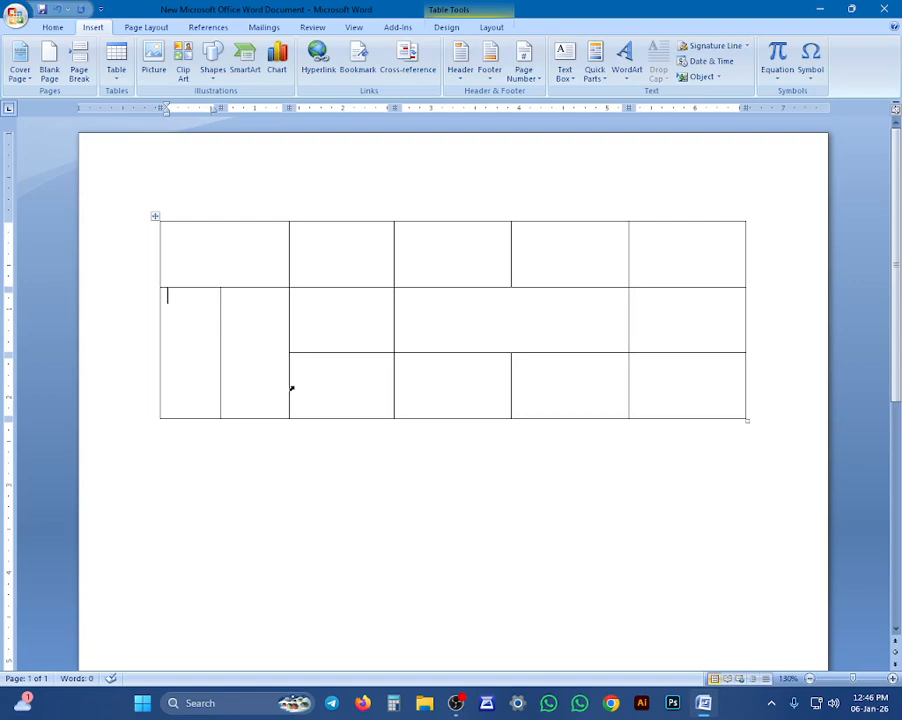
left_click(116, 62)
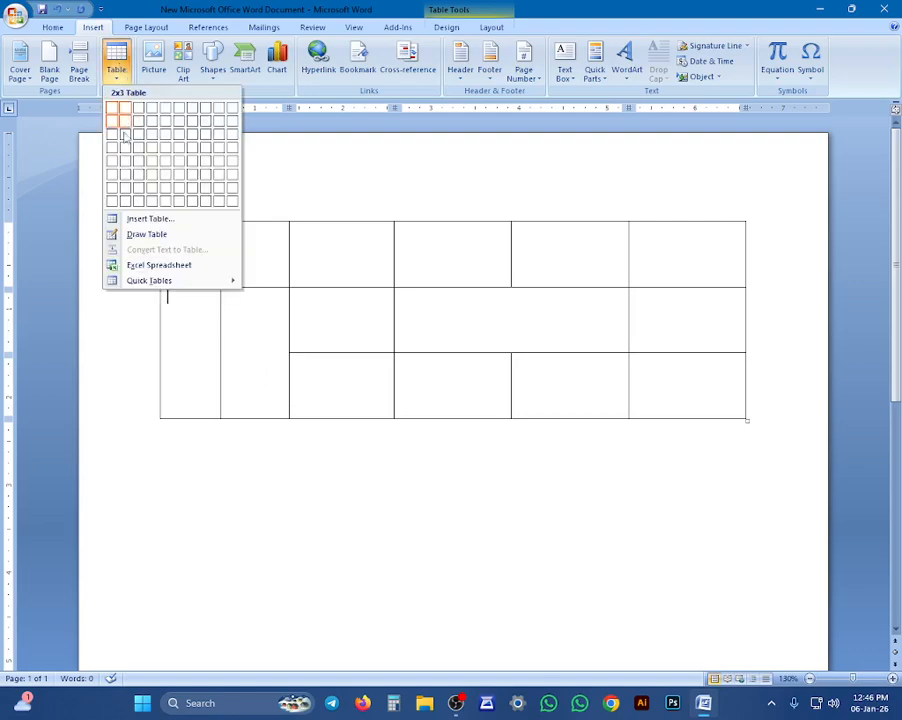
left_click(146, 236)
mouse_move(290, 378)
left_mouse_down()
mouse_move(395, 377)
mouse_move(349, 398)
left_mouse_up()
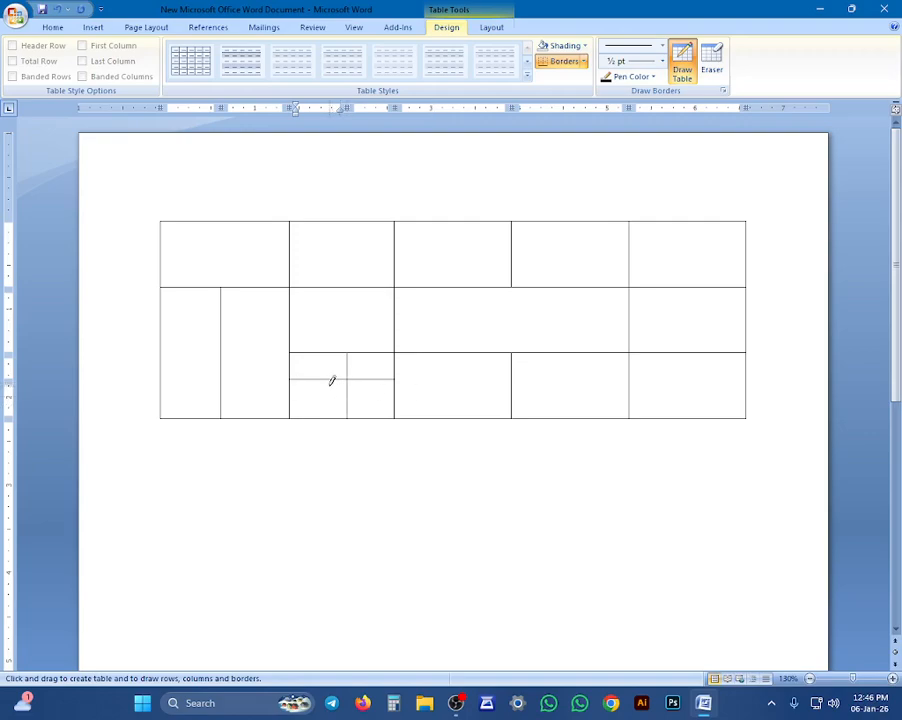
left_click(332, 242)
key("Escape")
left_click(336, 207)
left_click(382, 396)
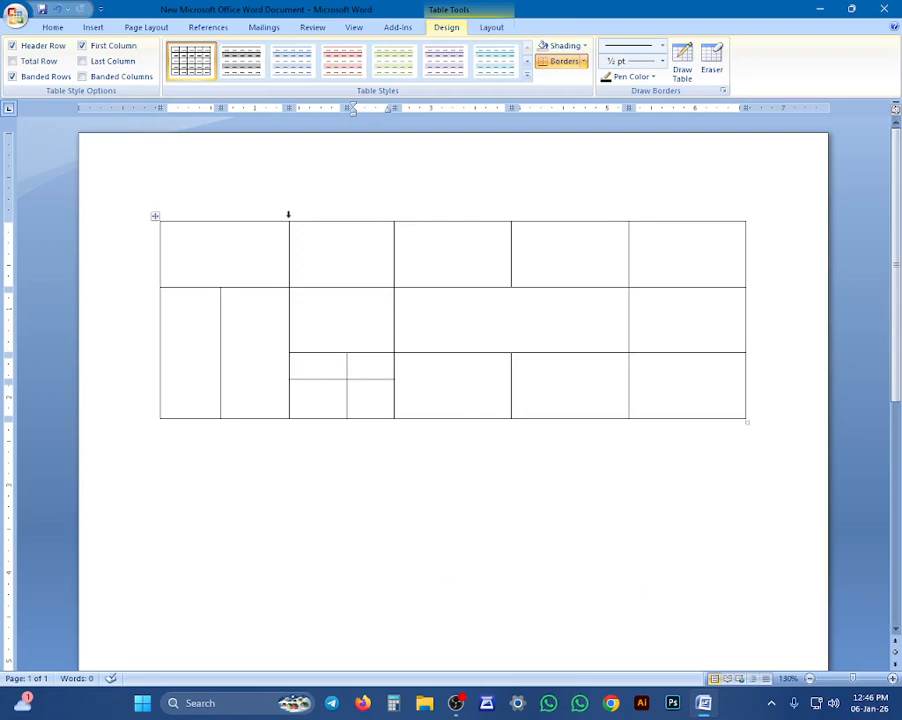
Shade the table's entire first row black and enter "nn" in its first cell.
left_click_drag(295, 237, 645, 247)
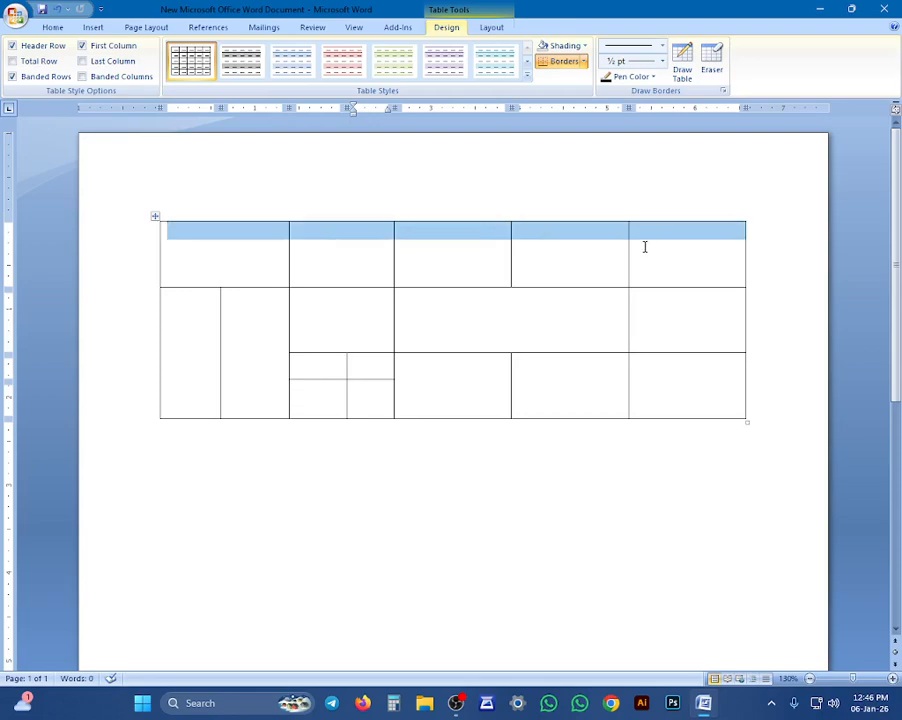
left_click(48, 27)
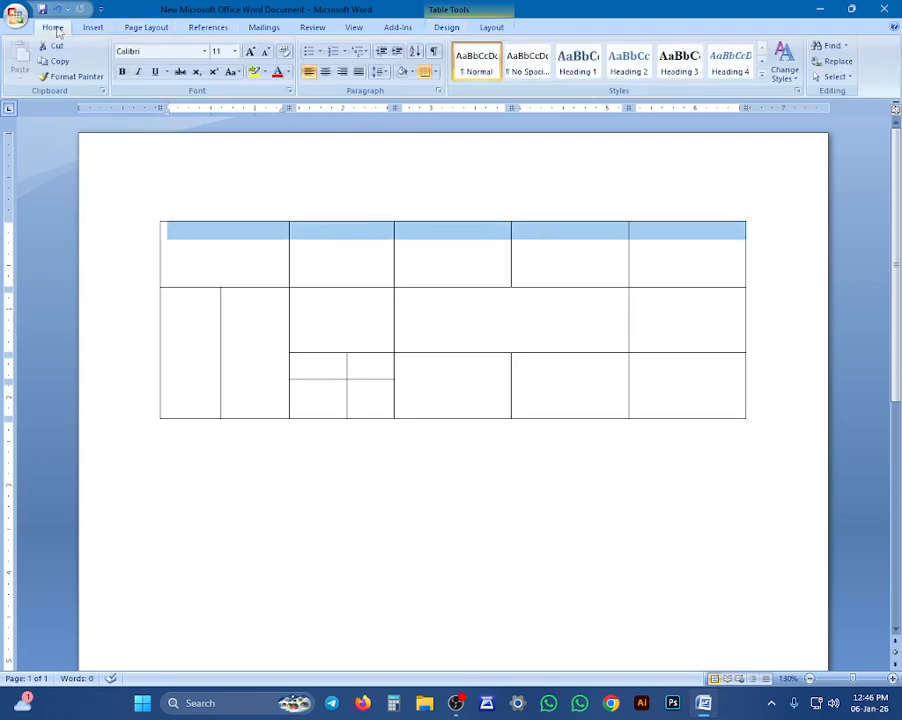
left_click(409, 77)
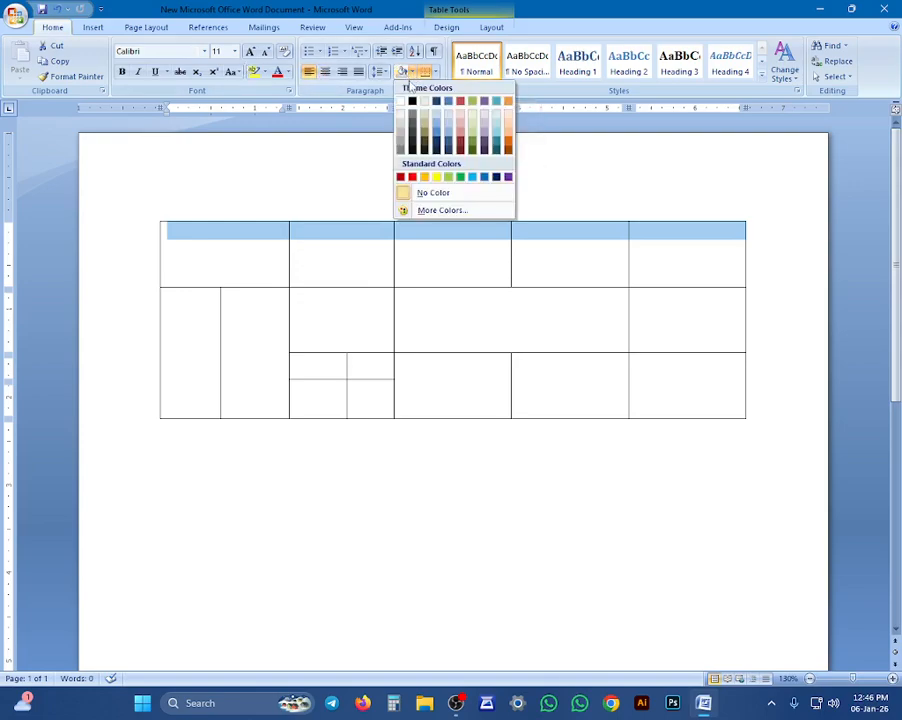
left_click(411, 101)
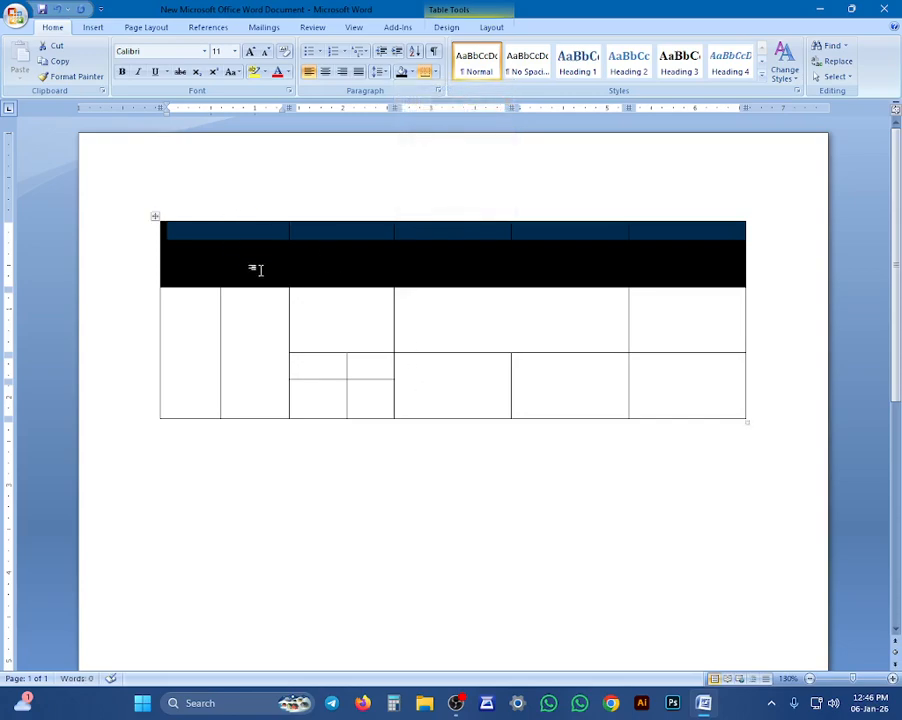
left_click(225, 240)
type("nn")
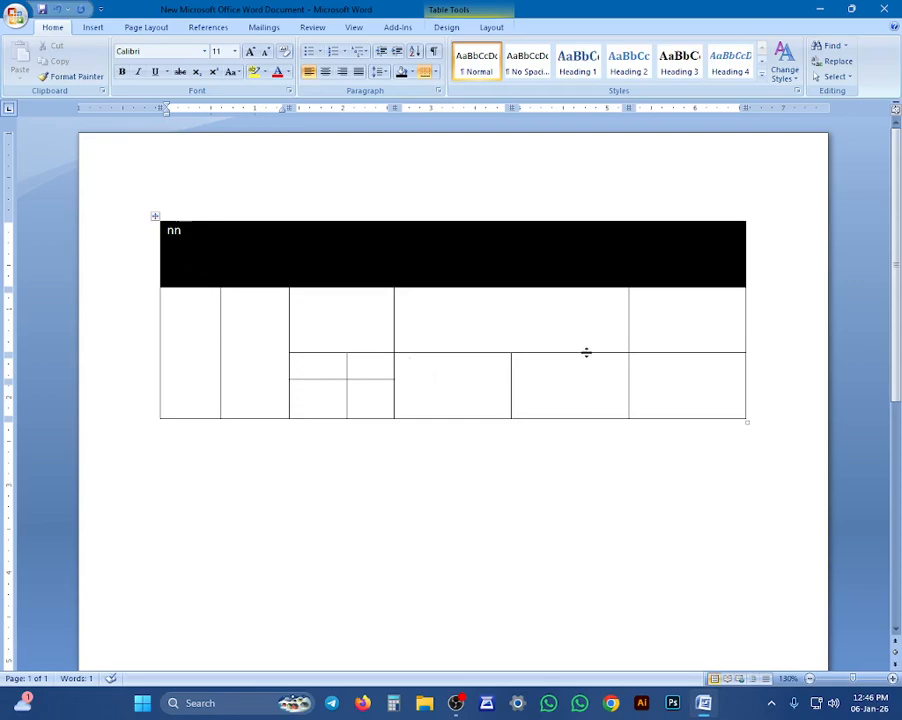
Remove all borders from the whole table.
left_click(157, 216)
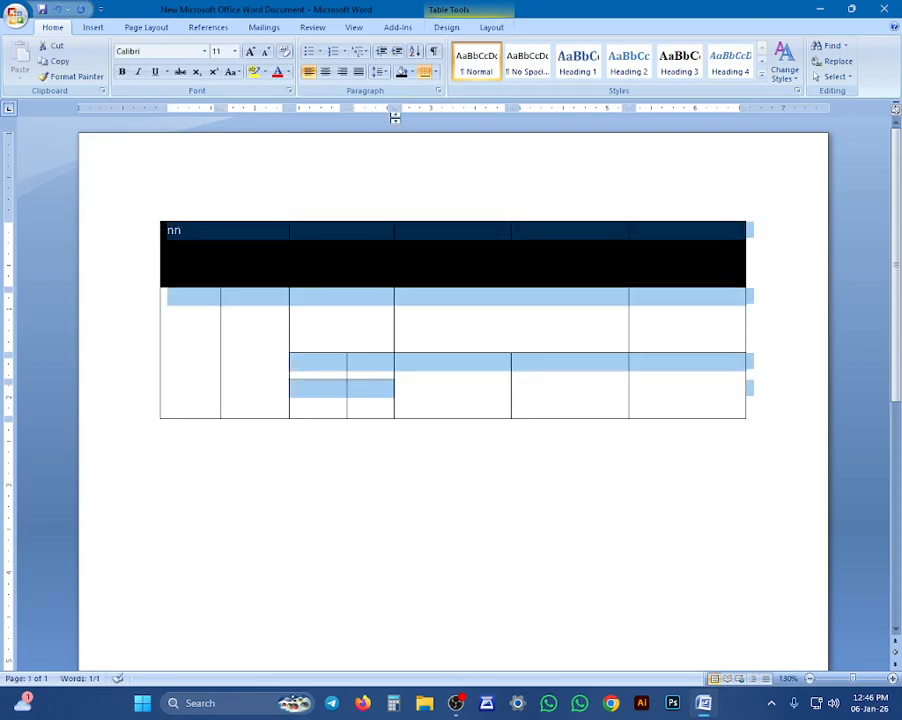
left_click(435, 72)
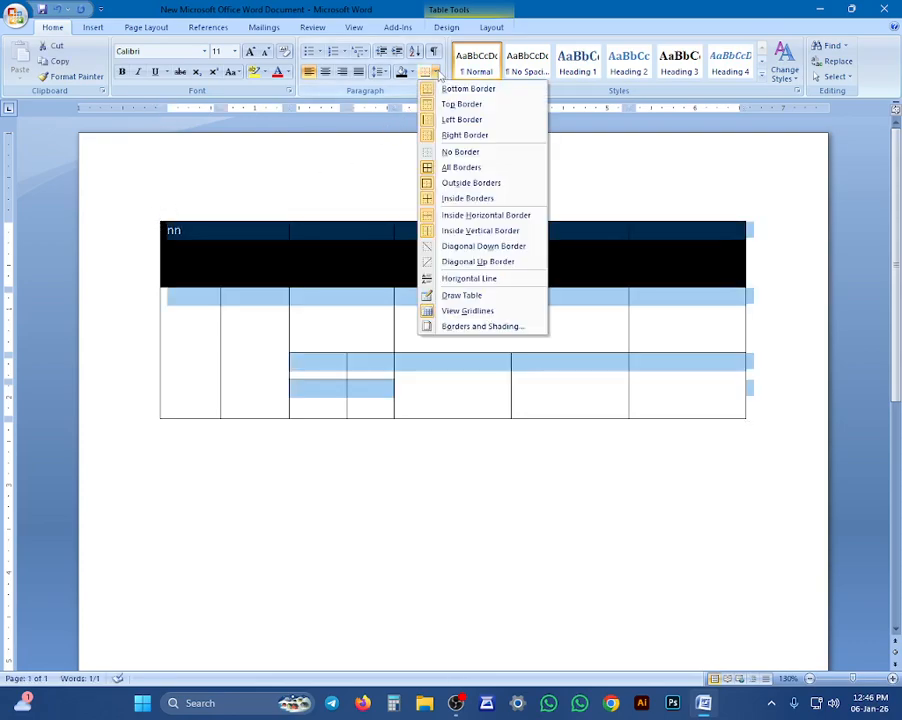
left_click(461, 156)
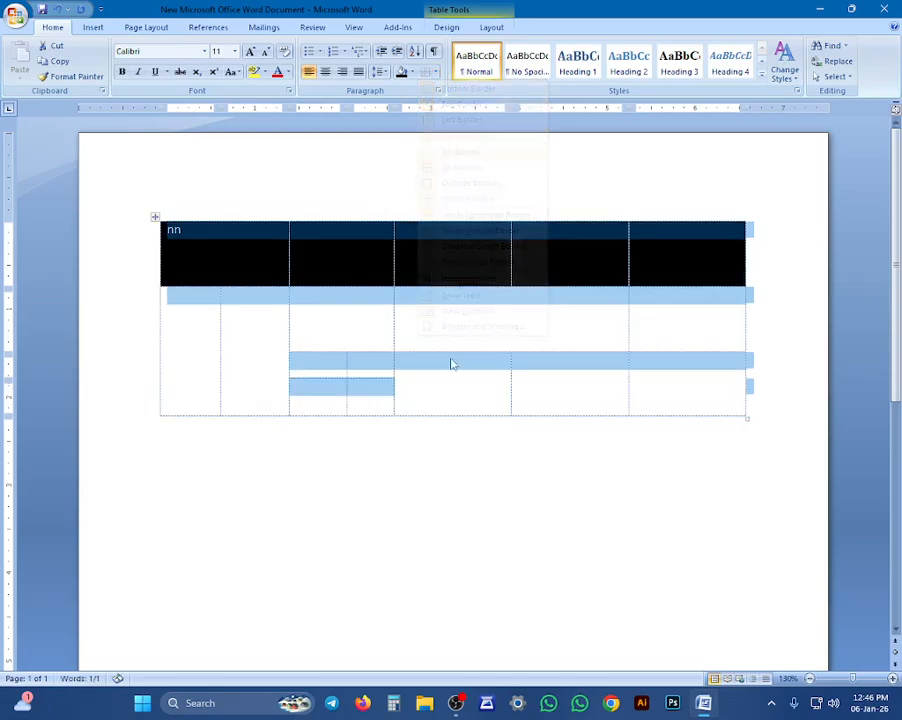
left_click(664, 400)
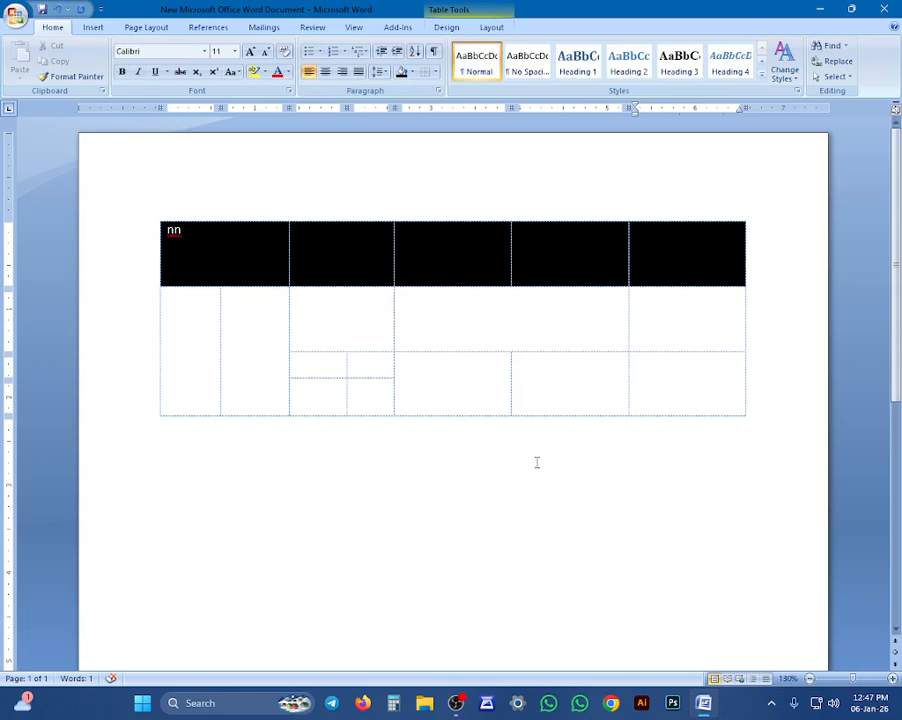
Add two new rows at the end of the table by advancing past its last cell.
key("Up")
key("Left")
key("Left")
key("Left")
key("Right")
key("Down")
key("Down")
key("Right")
key("Tab")
key("Tab")
key("Tab")
key("Tab")
key("Tab")
key("Tab")
key("Tab")
key("Tab")
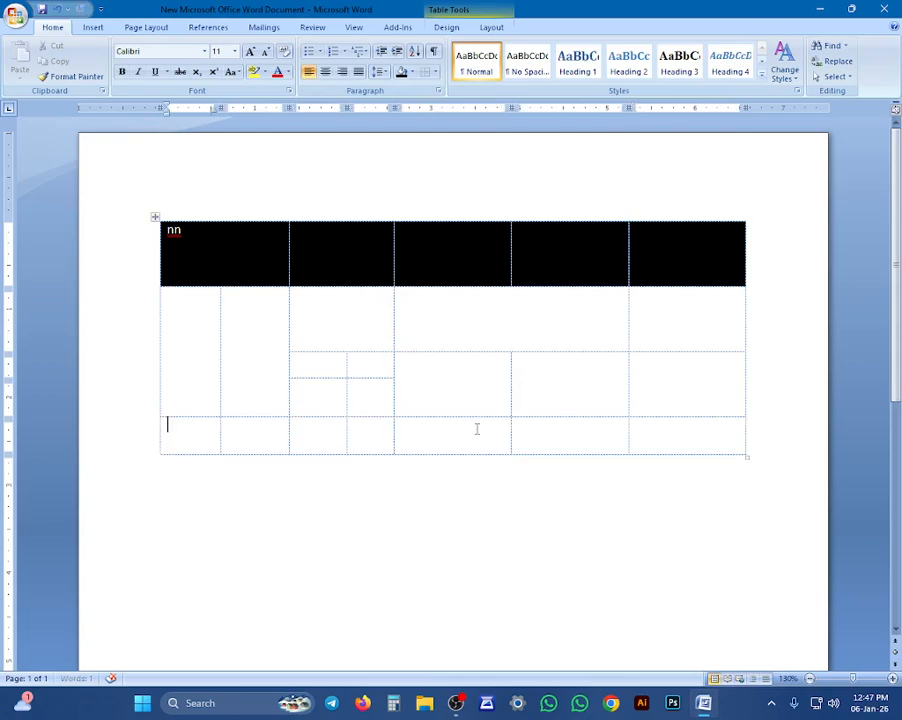
key("Tab")
key("Tab")
key("Tab")
key("Tab")
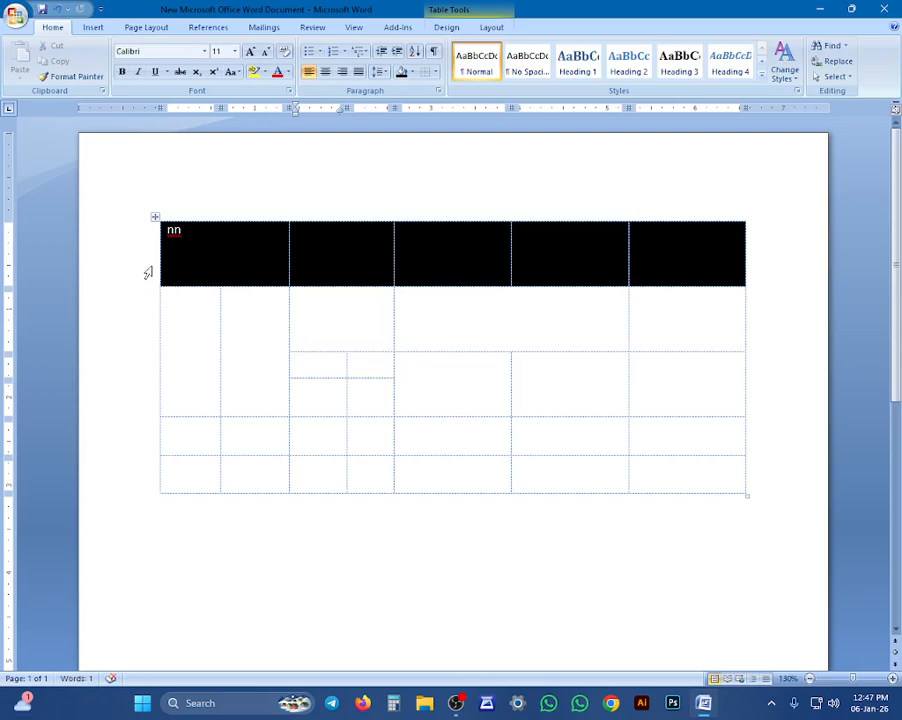
Apply all borders to the whole table, including the newly added rows.
left_click(155, 217)
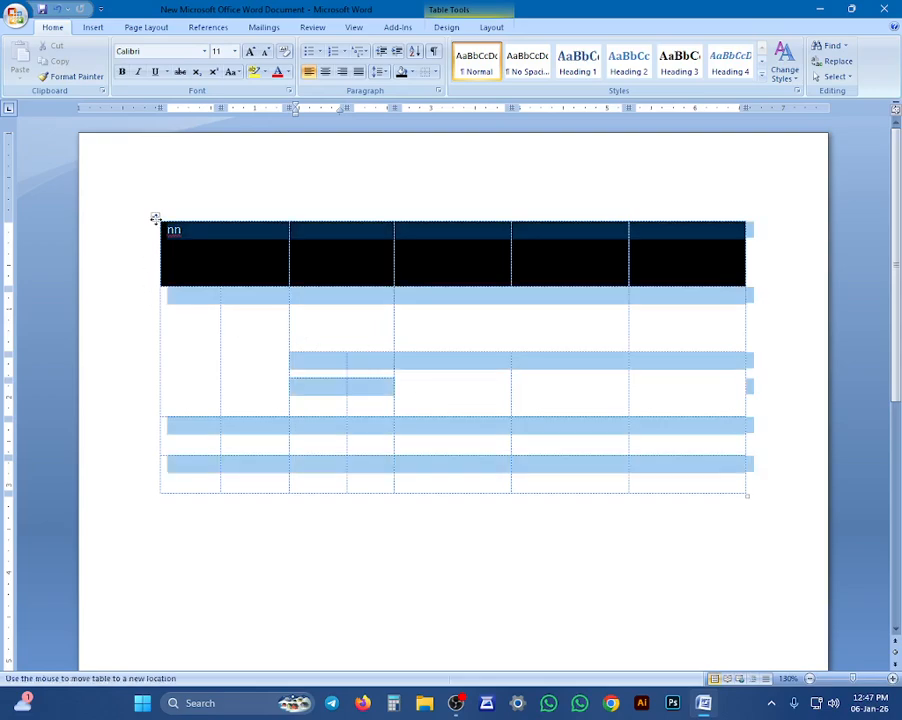
left_click(434, 72)
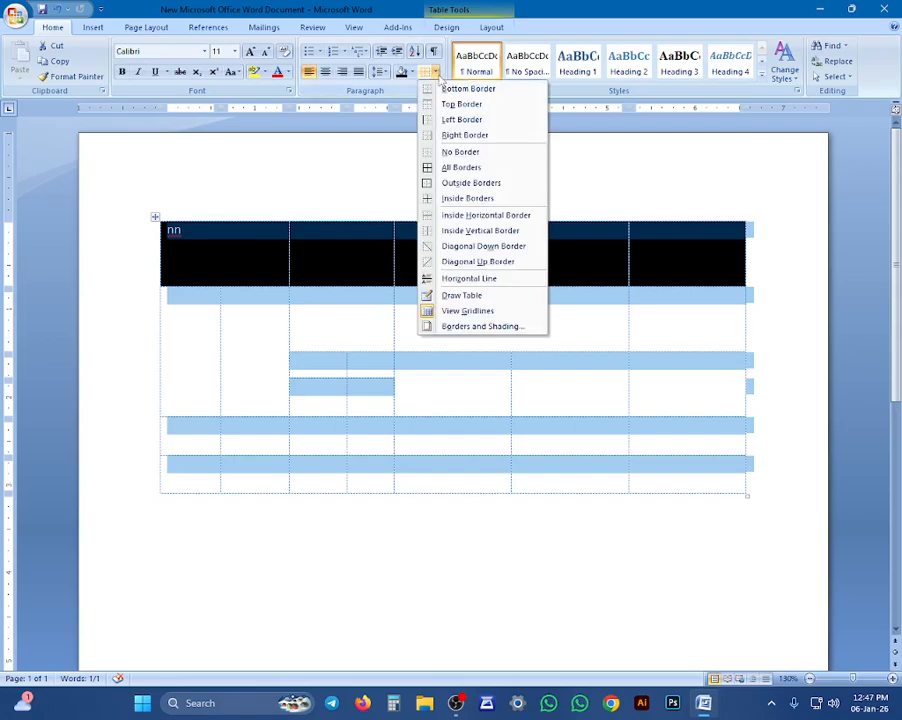
left_click(460, 167)
Set all borders of the table to a red, 3 pt multi-line style in Borders and Shading.
left_click(437, 72)
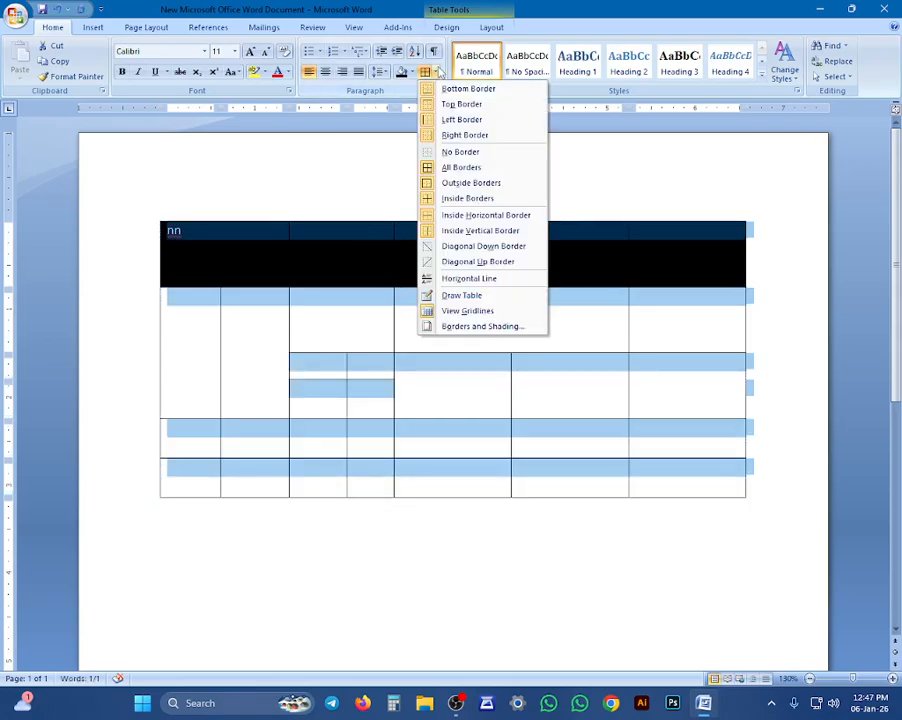
left_click(484, 327)
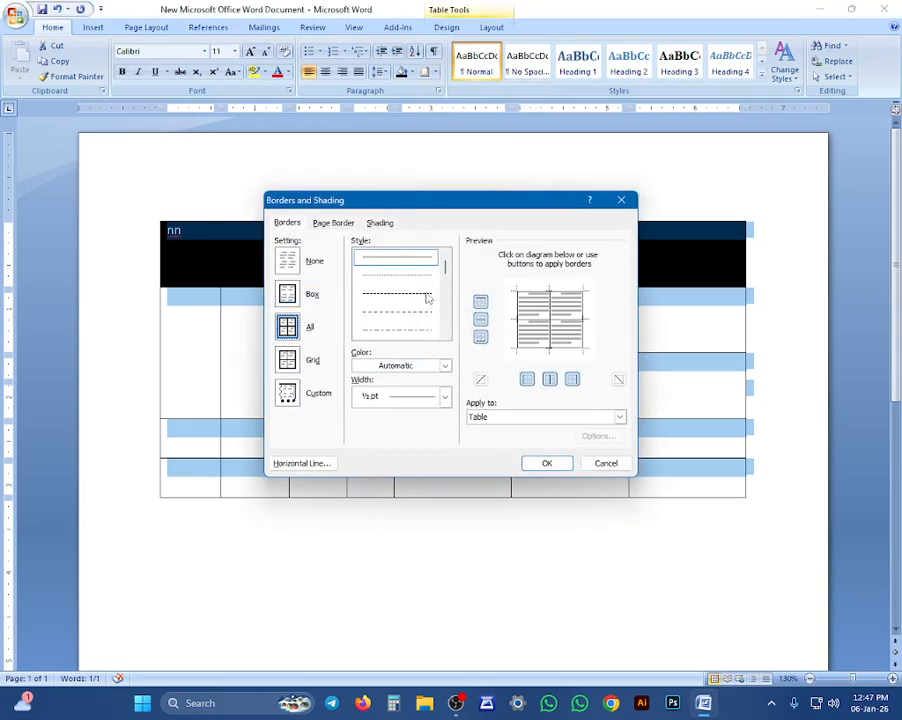
left_click(427, 295)
left_click(445, 396)
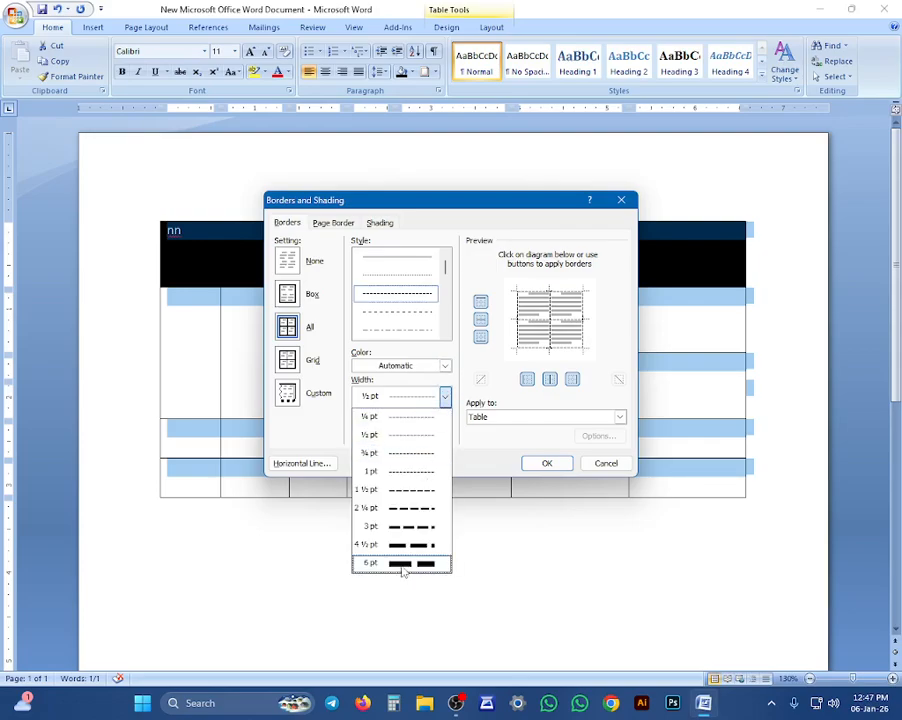
left_click(408, 316)
scroll(408, 317, "down", 1)
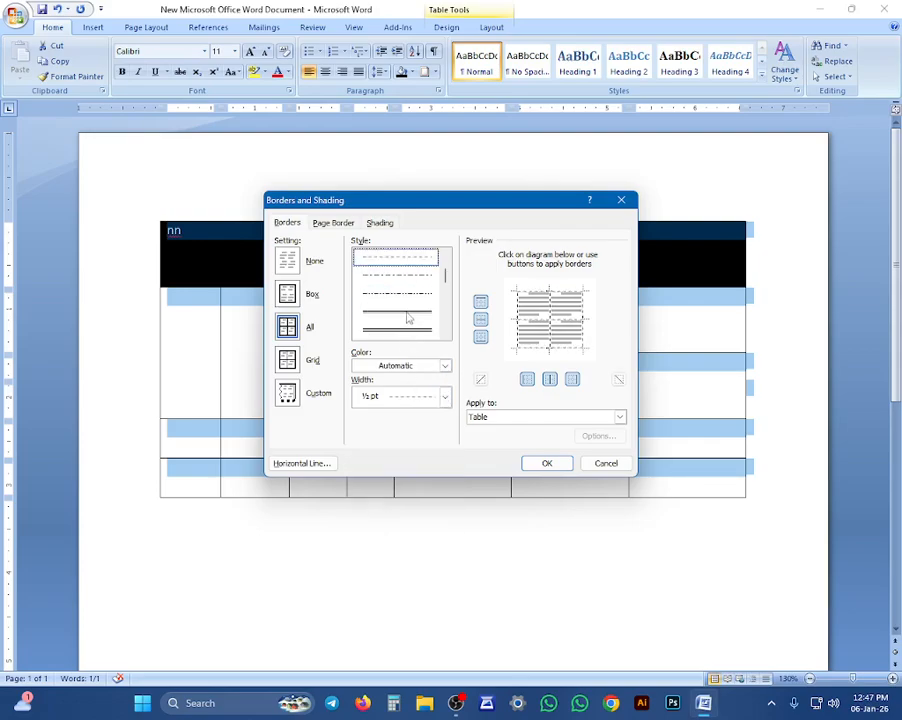
scroll(407, 312, "down", 2)
left_click(407, 293)
left_click(444, 366)
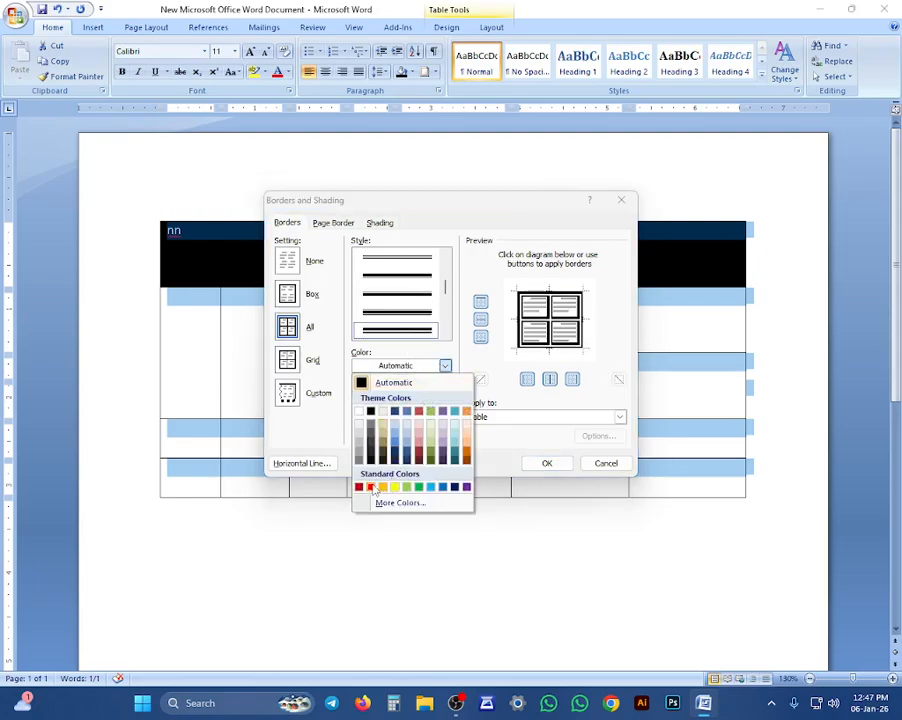
left_click(371, 487)
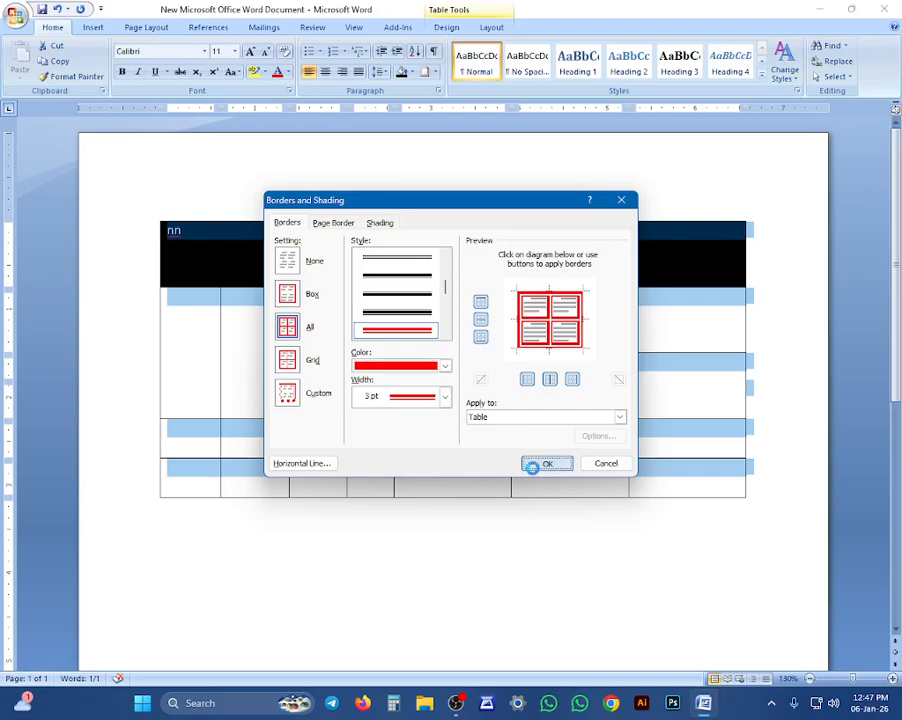
left_click(545, 463)
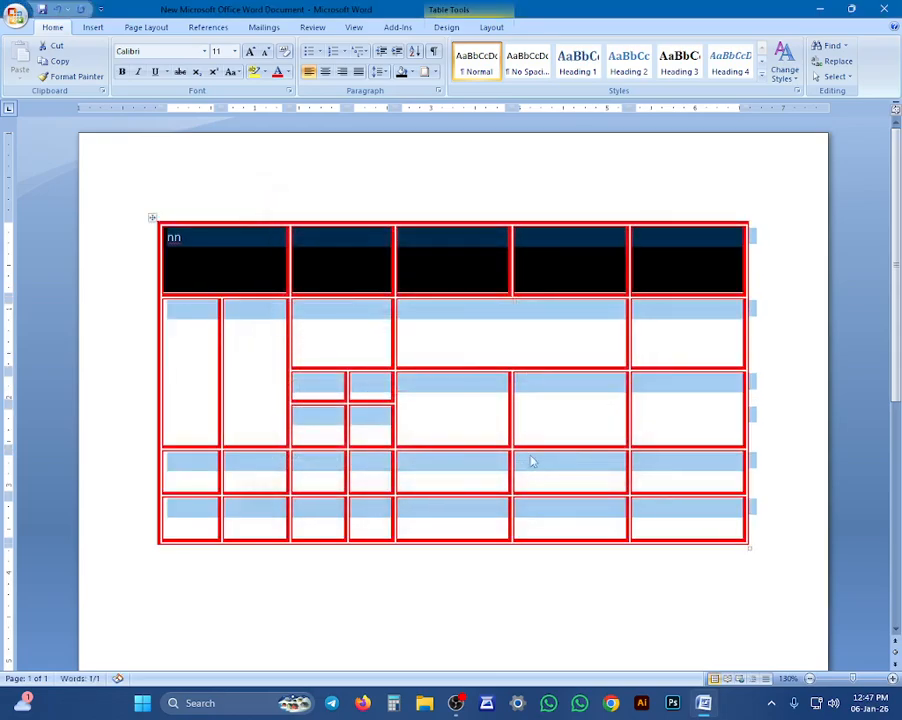
Remove every border from the selected table, and reapply all borders.
left_click(435, 72)
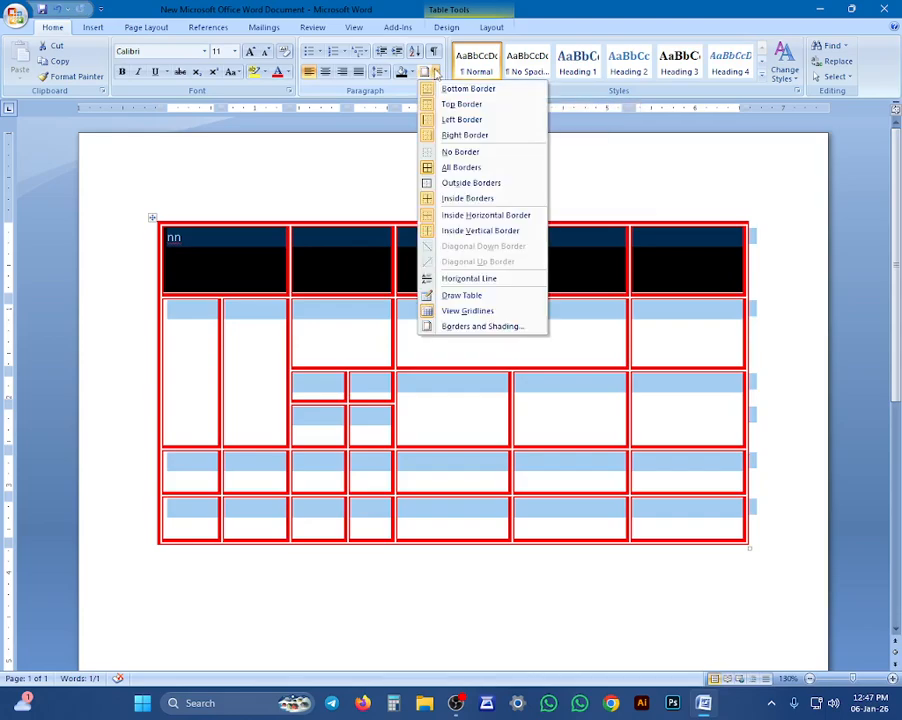
left_click(457, 155)
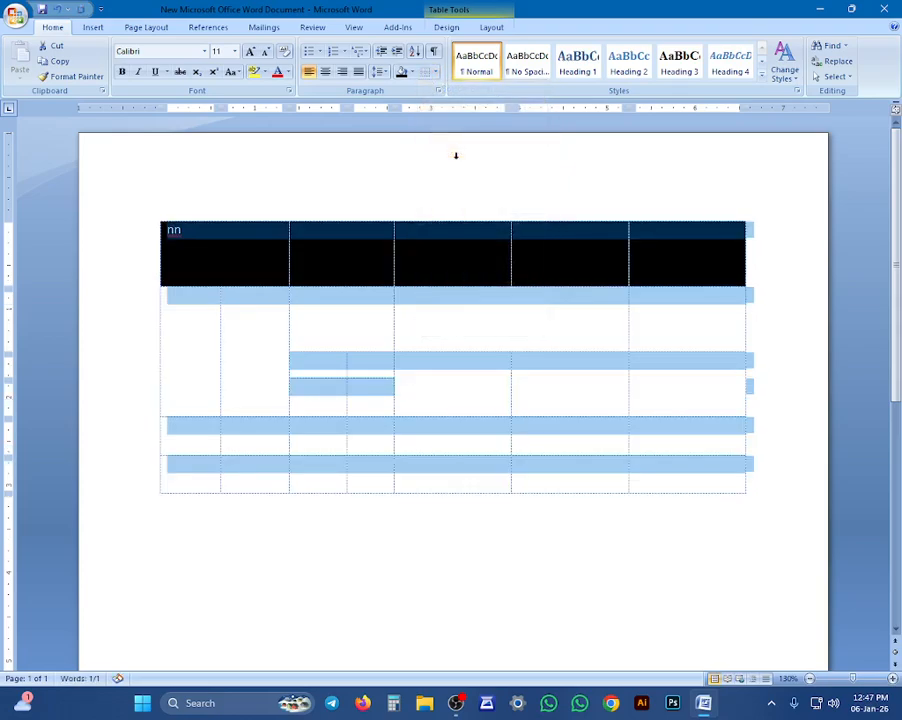
left_click(434, 73)
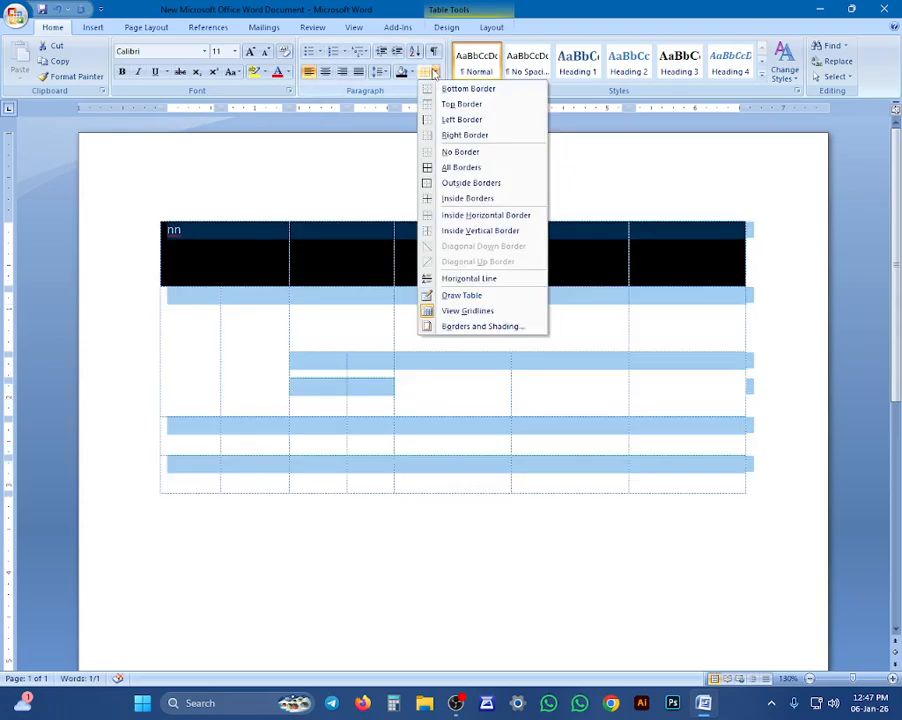
left_click(438, 164)
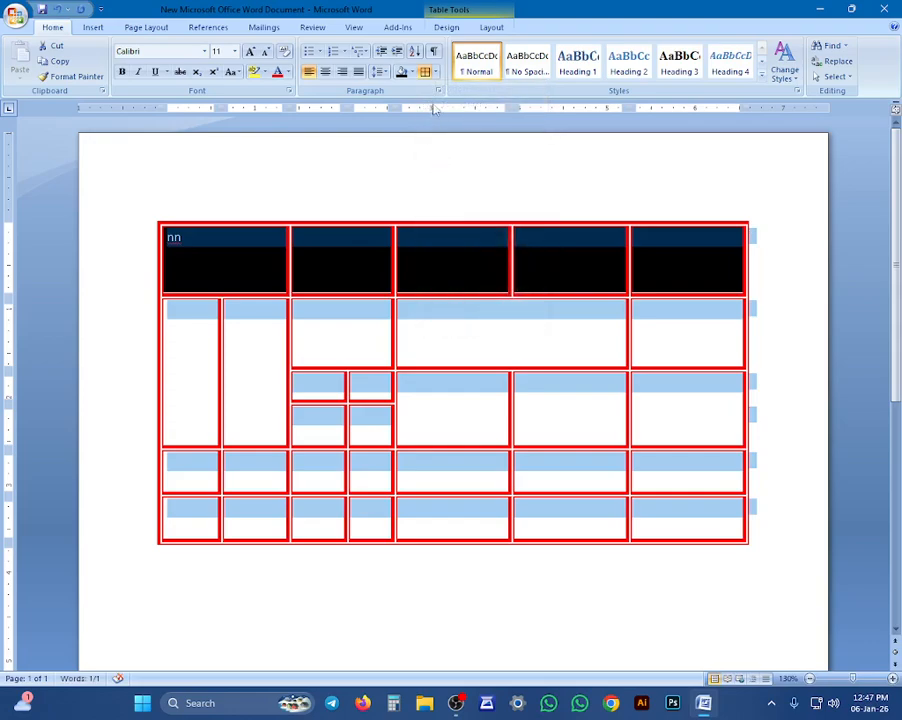
Set all borders of the table to the dark blue, 3 pt diagonally striped line style in Borders and Shading.
left_click(434, 72)
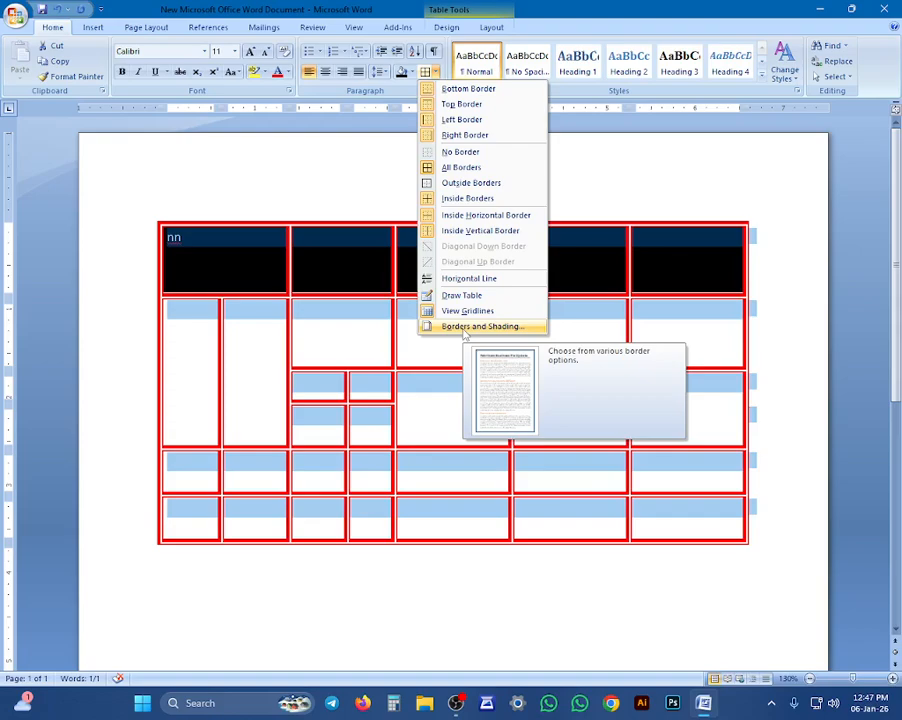
left_click(464, 331)
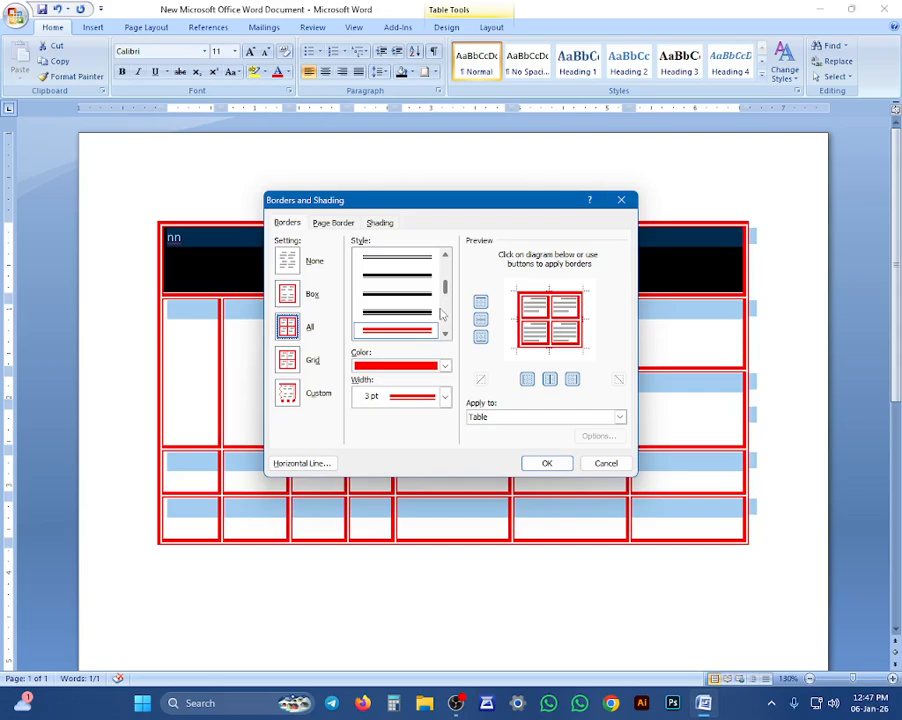
scroll(441, 313, "down", 3)
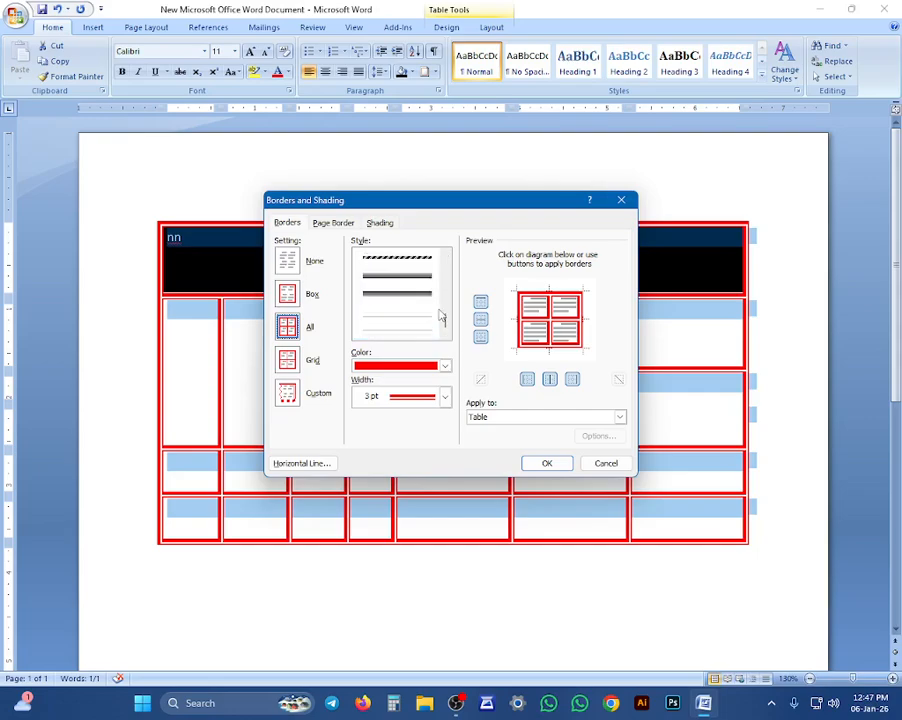
left_click(414, 330)
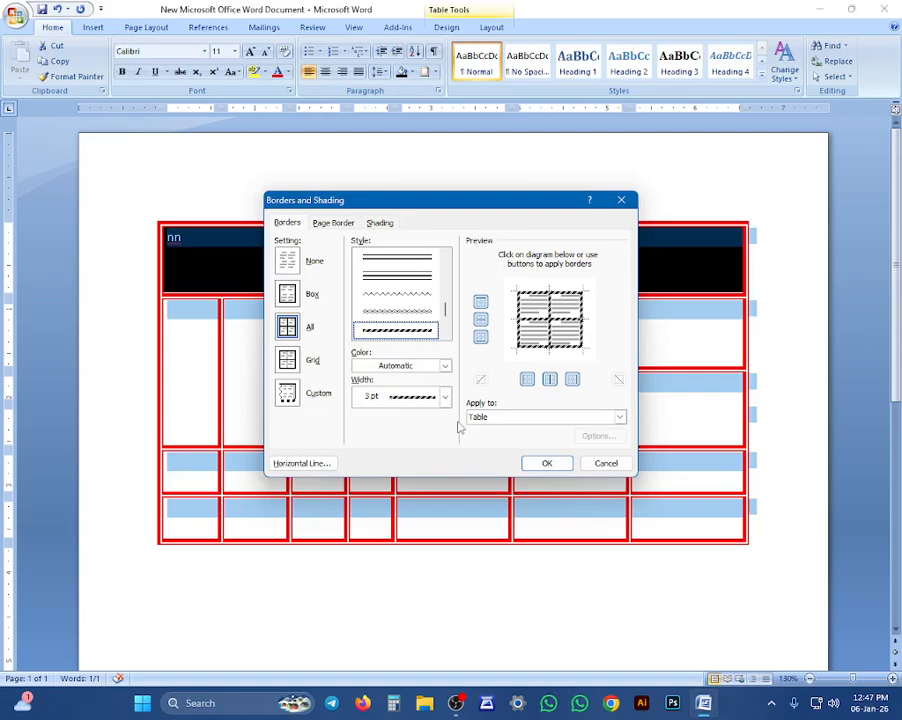
left_click(433, 372)
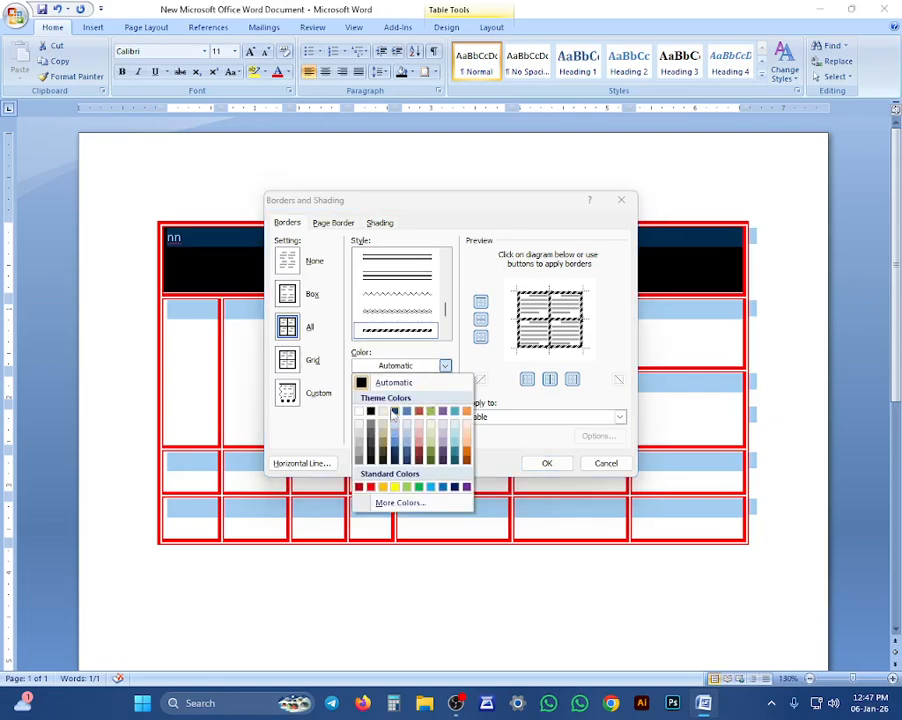
left_click(397, 411)
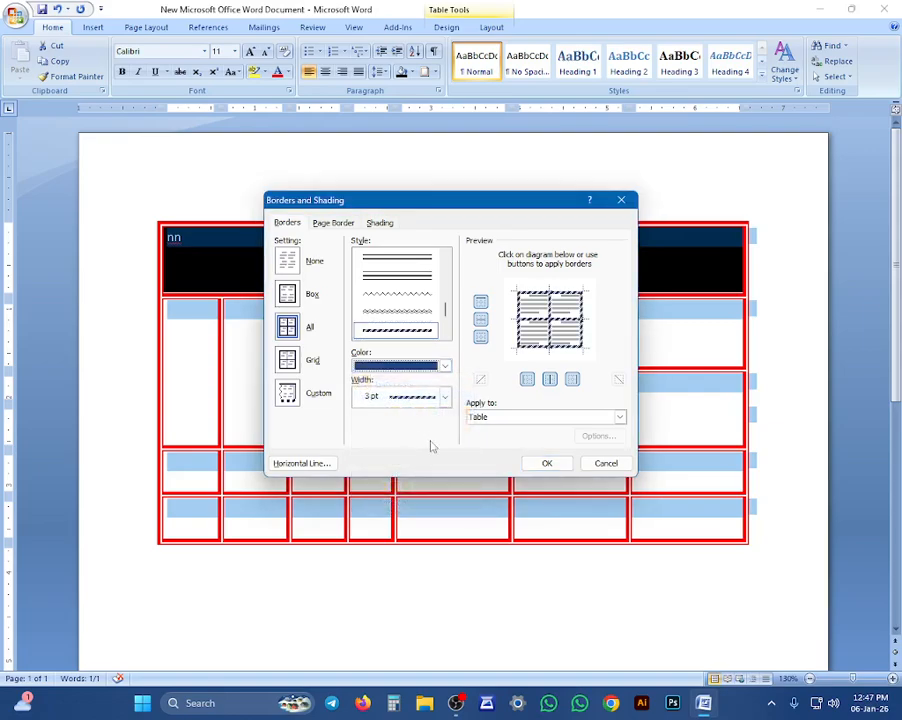
left_click(545, 462)
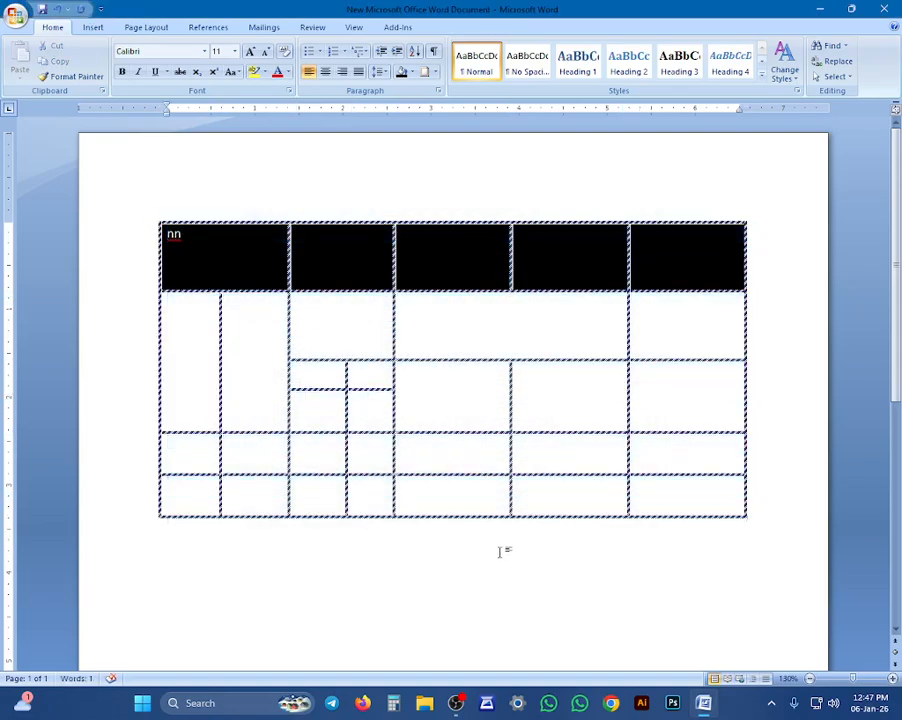
Delete the document's entire content, including the table, and close the document without saving the changes.
key("ctrl+a")
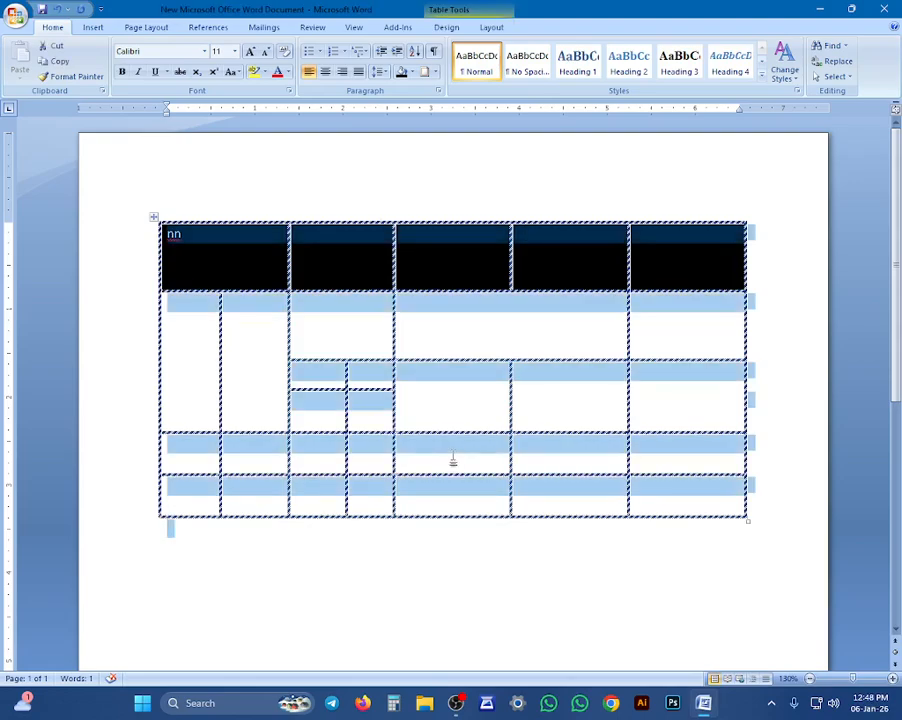
key("Delete")
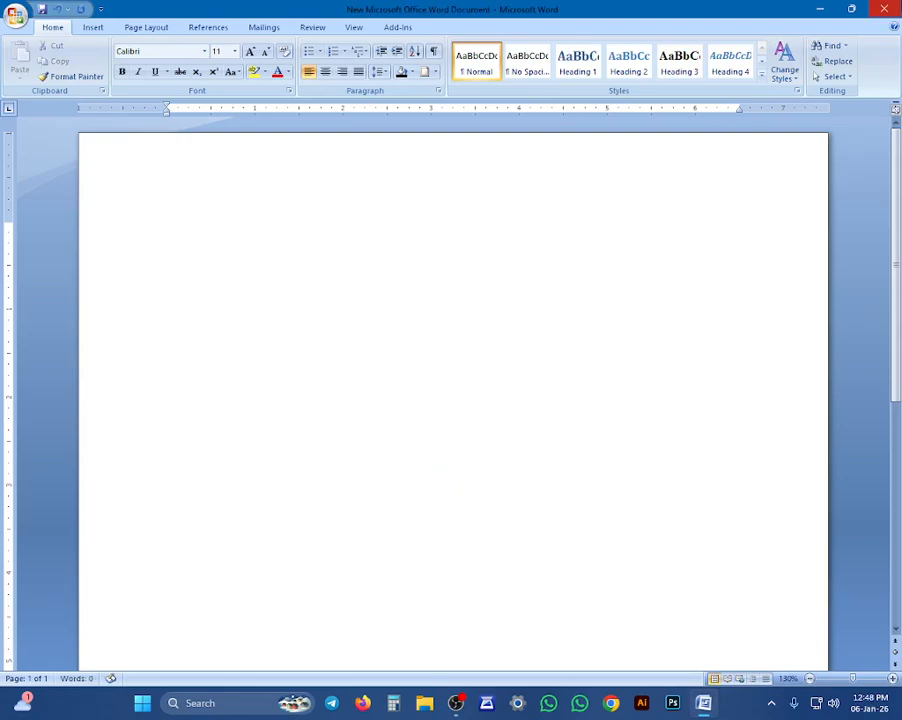
left_click(884, 8)
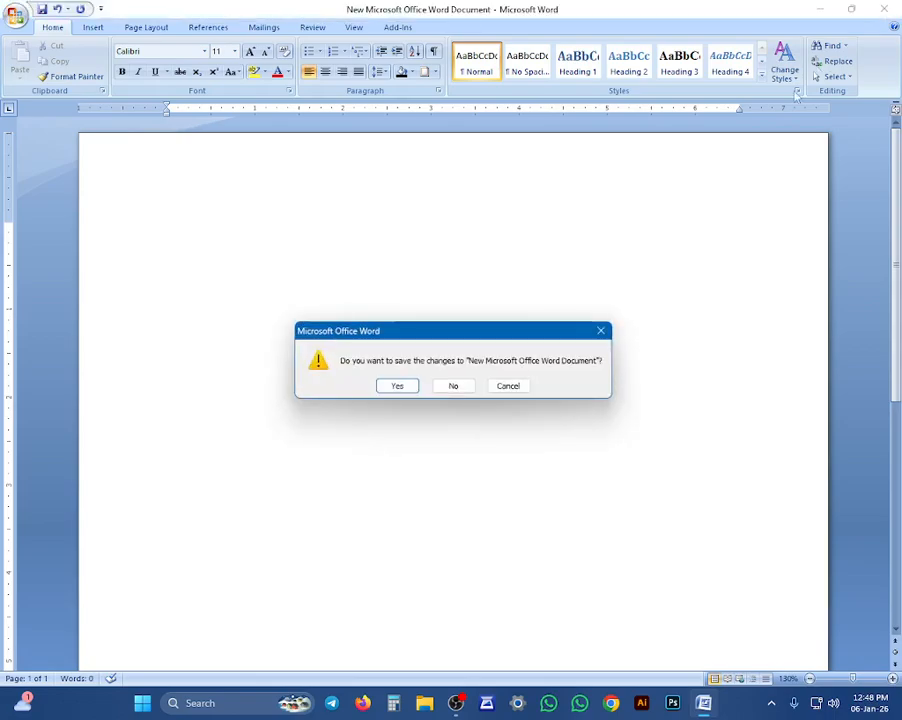
left_click(453, 386)
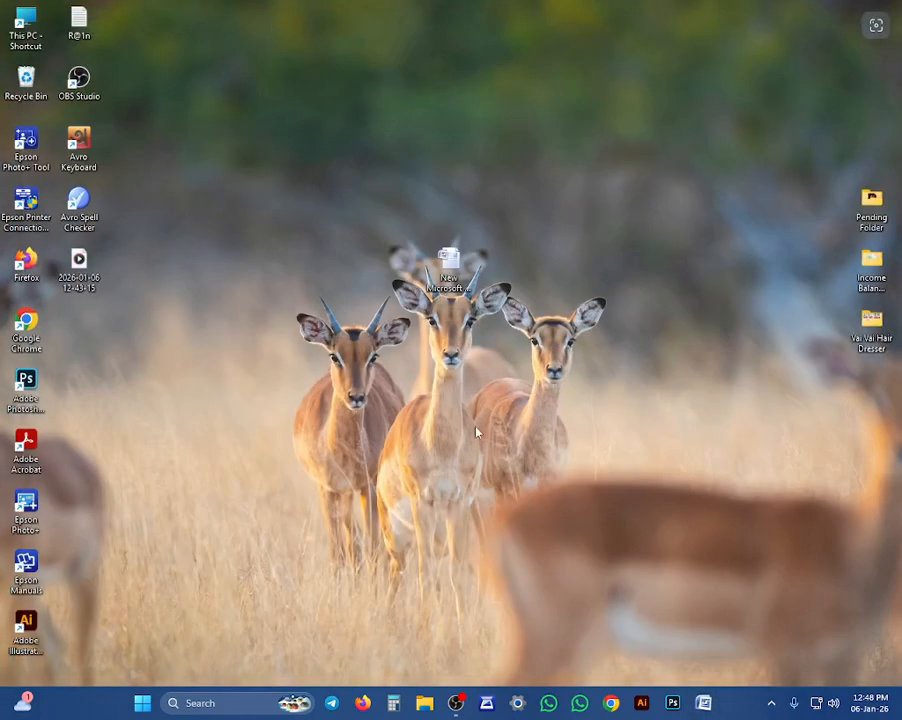
left_click(457, 703)
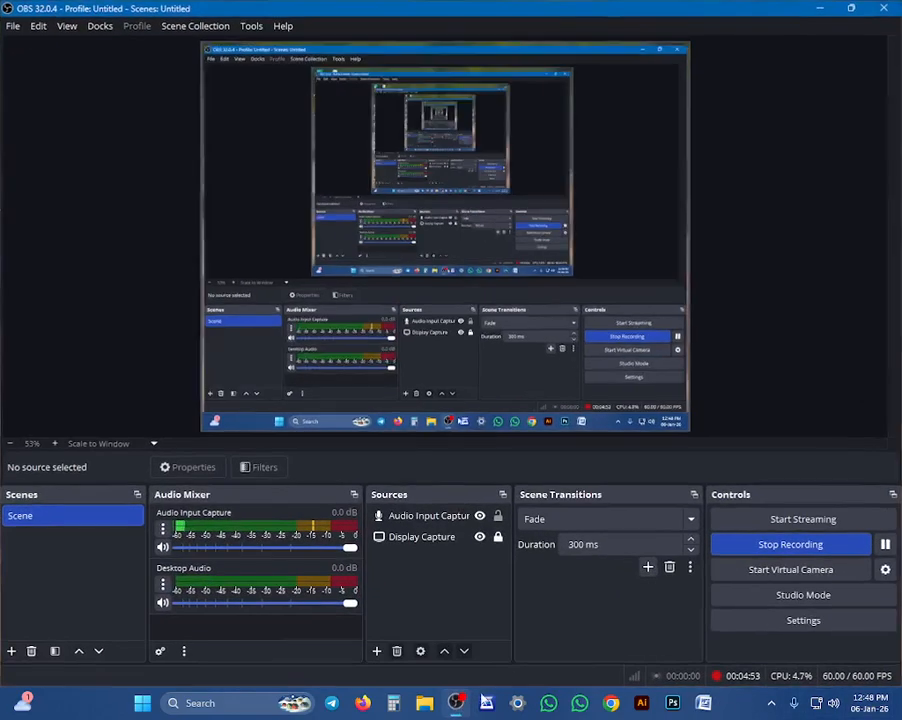